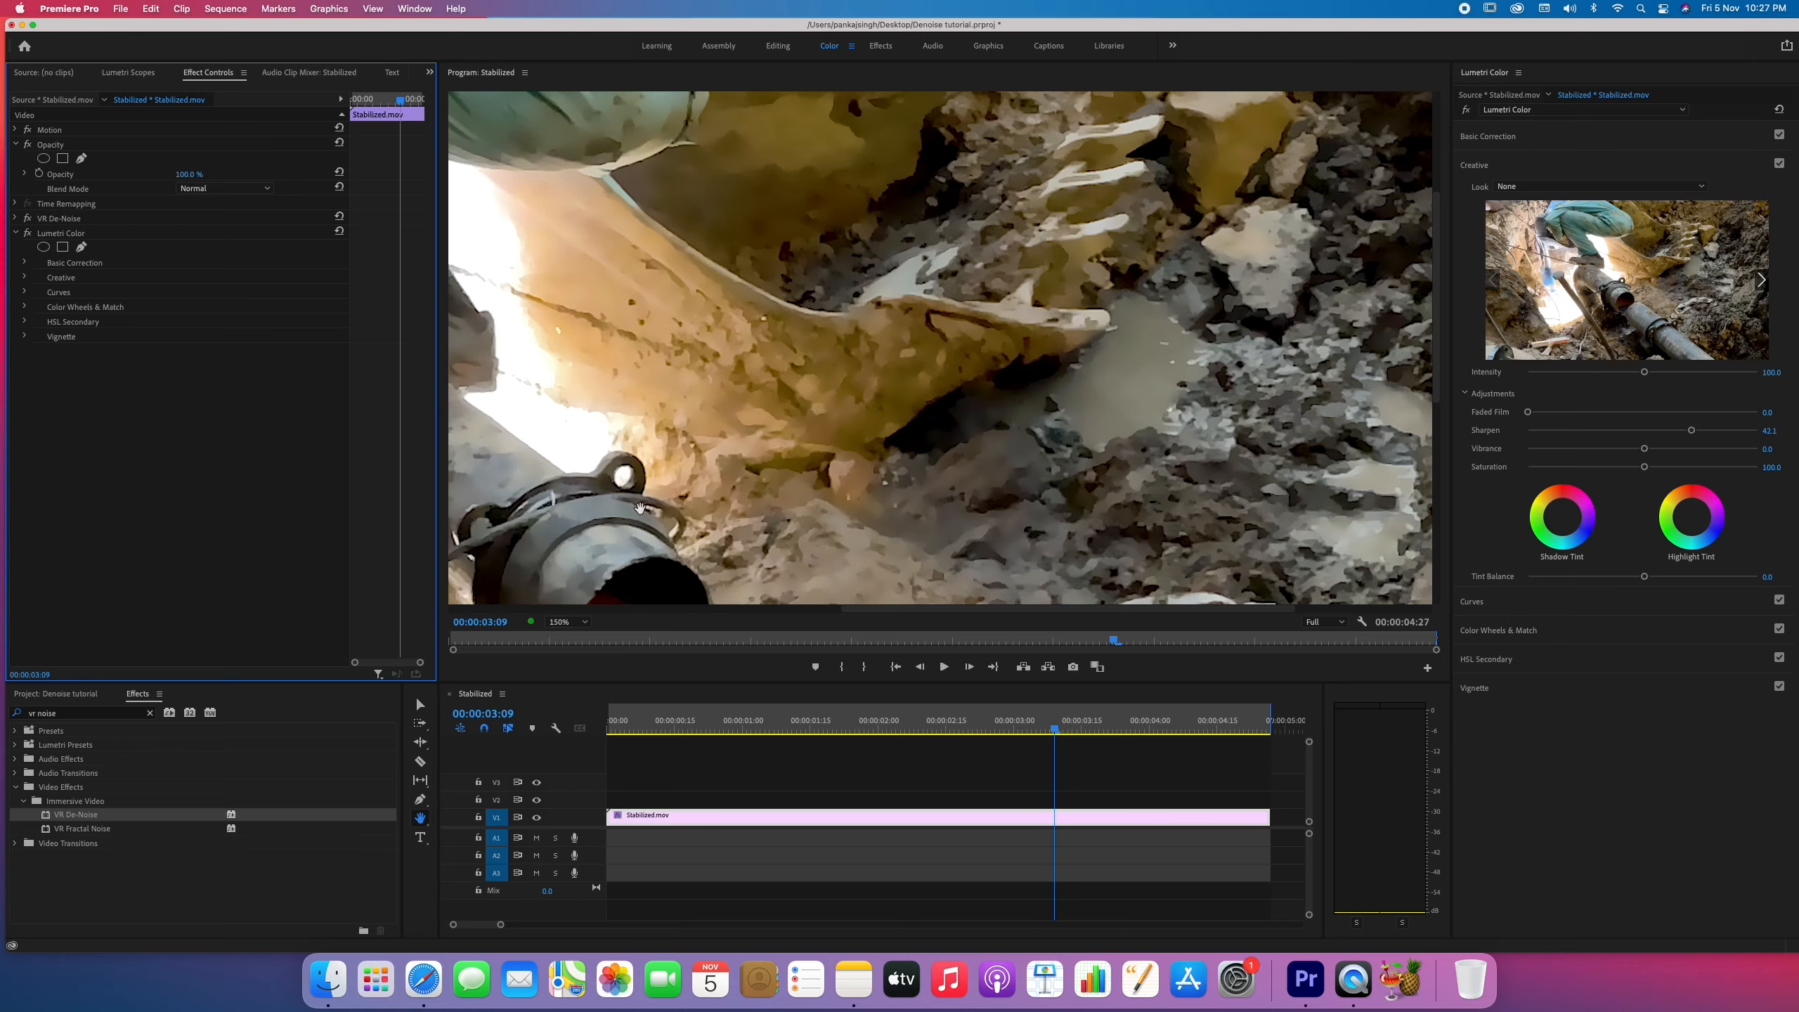
# Review the denoised clip at Fit zoom in the maximized Program monitor, and move the playhead to 00:00:01:28.
pyautogui.click(580, 625)
pyautogui.click(580, 640)
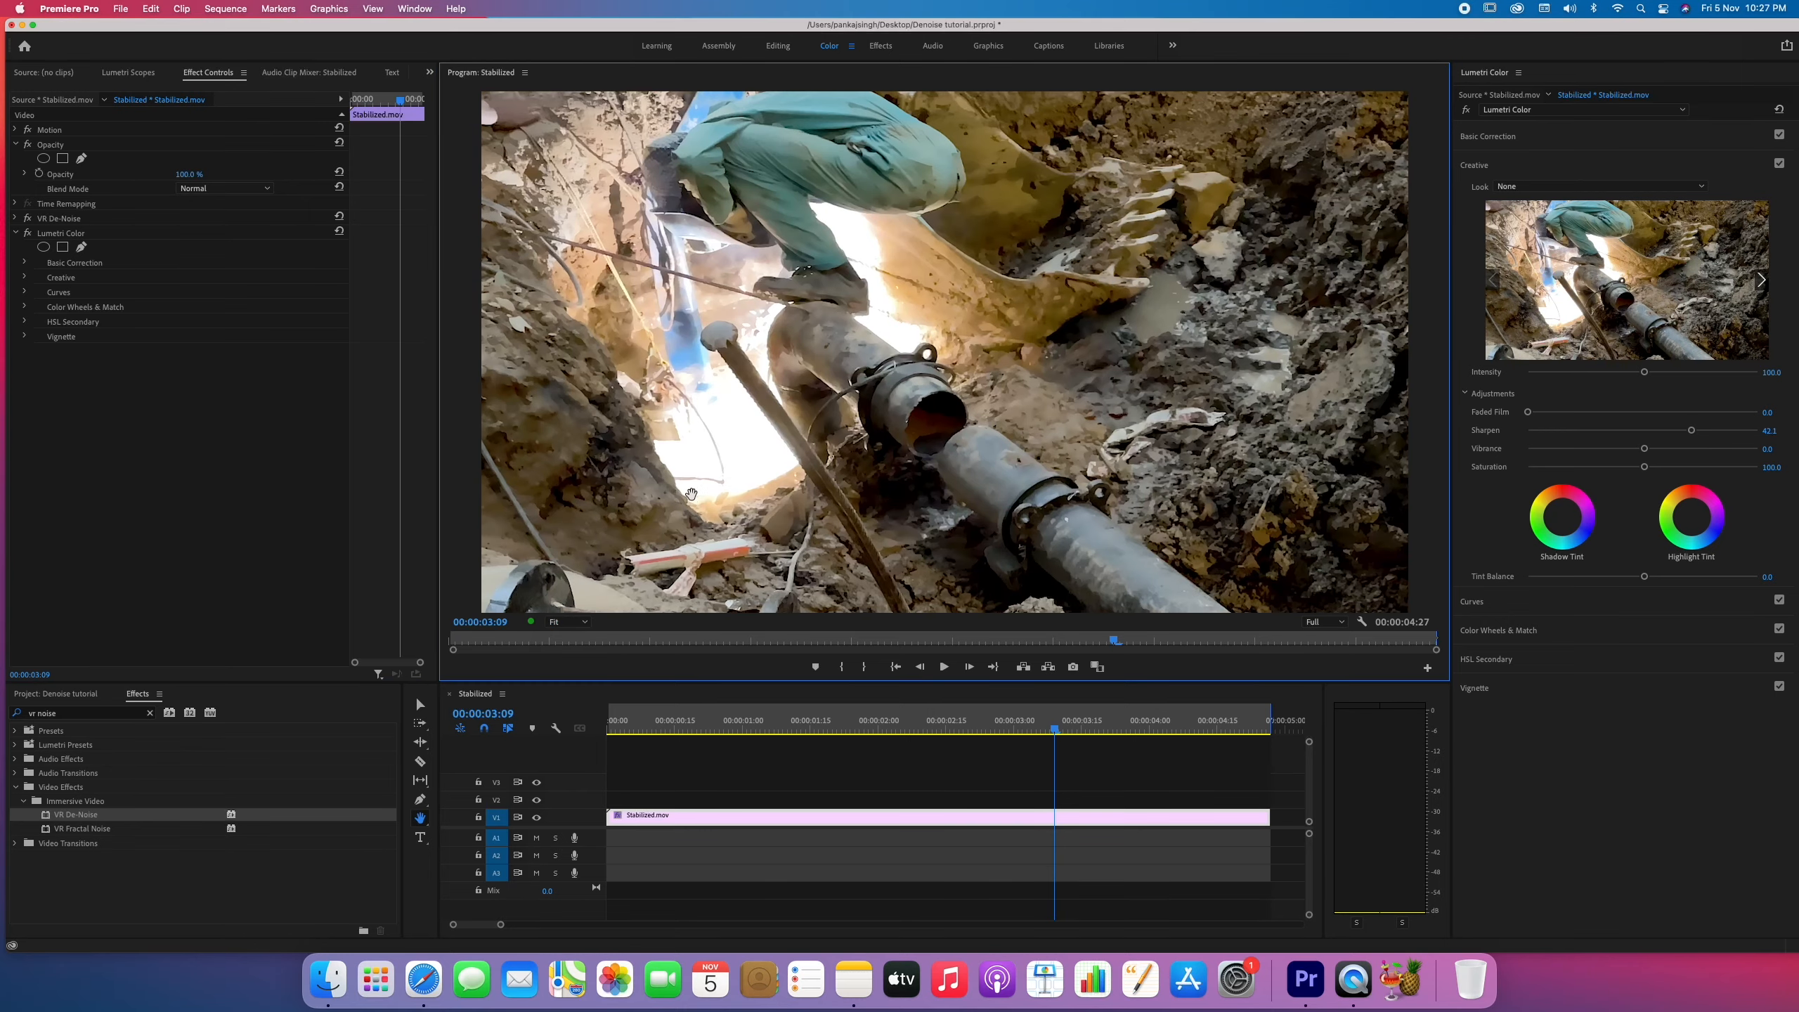
pyautogui.press('`')
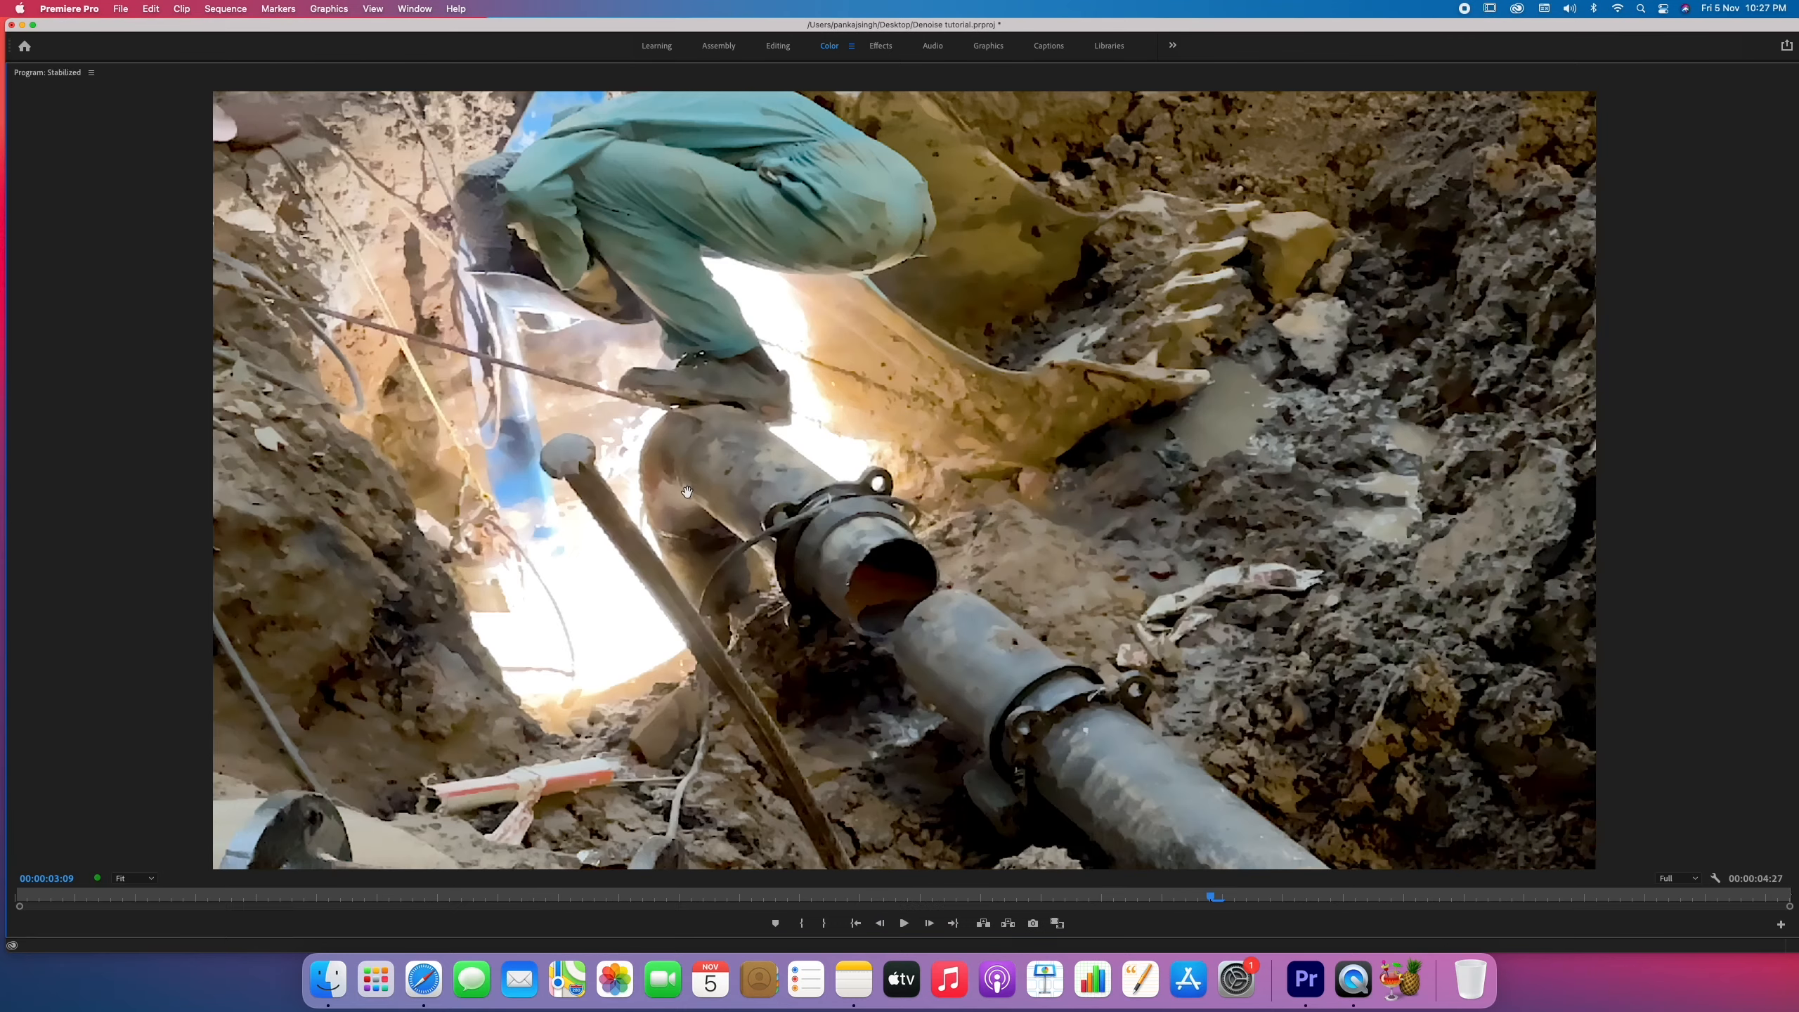
pyautogui.press('space')
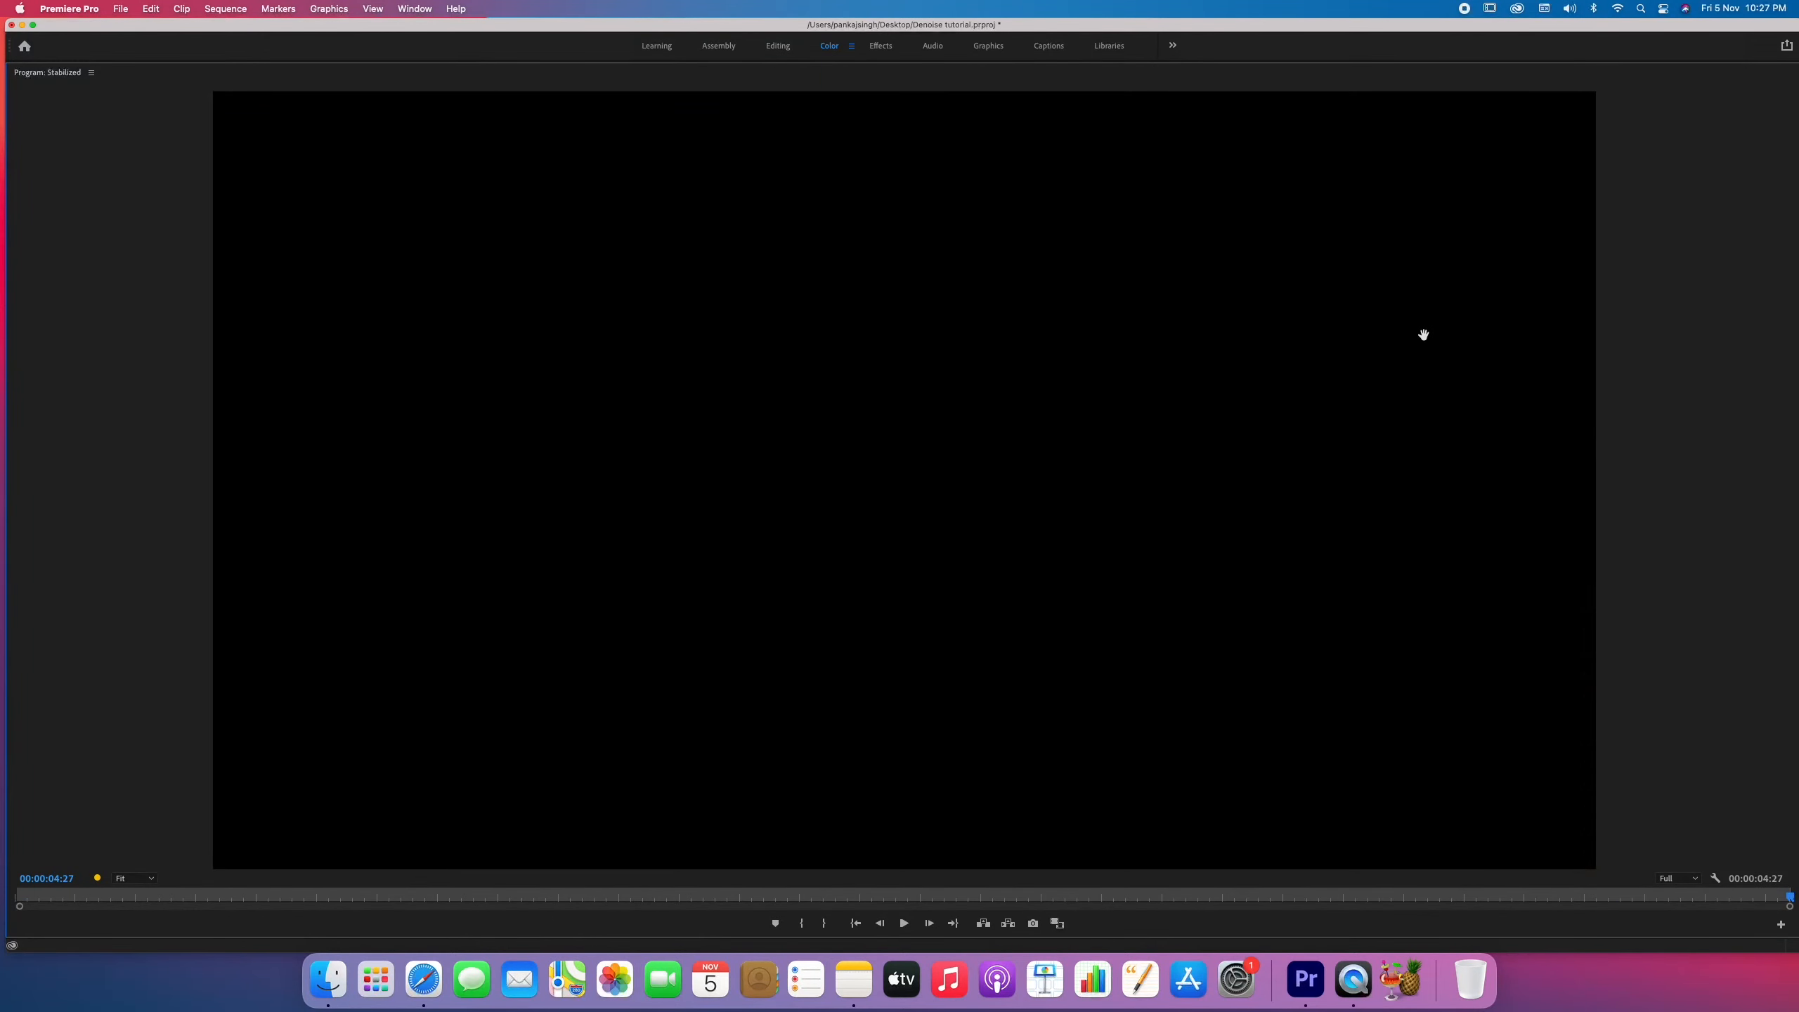
pyautogui.press('space')
pyautogui.press('space')
pyautogui.press('`')
pyautogui.moveTo(781, 708); pyautogui.dragTo(869, 720)
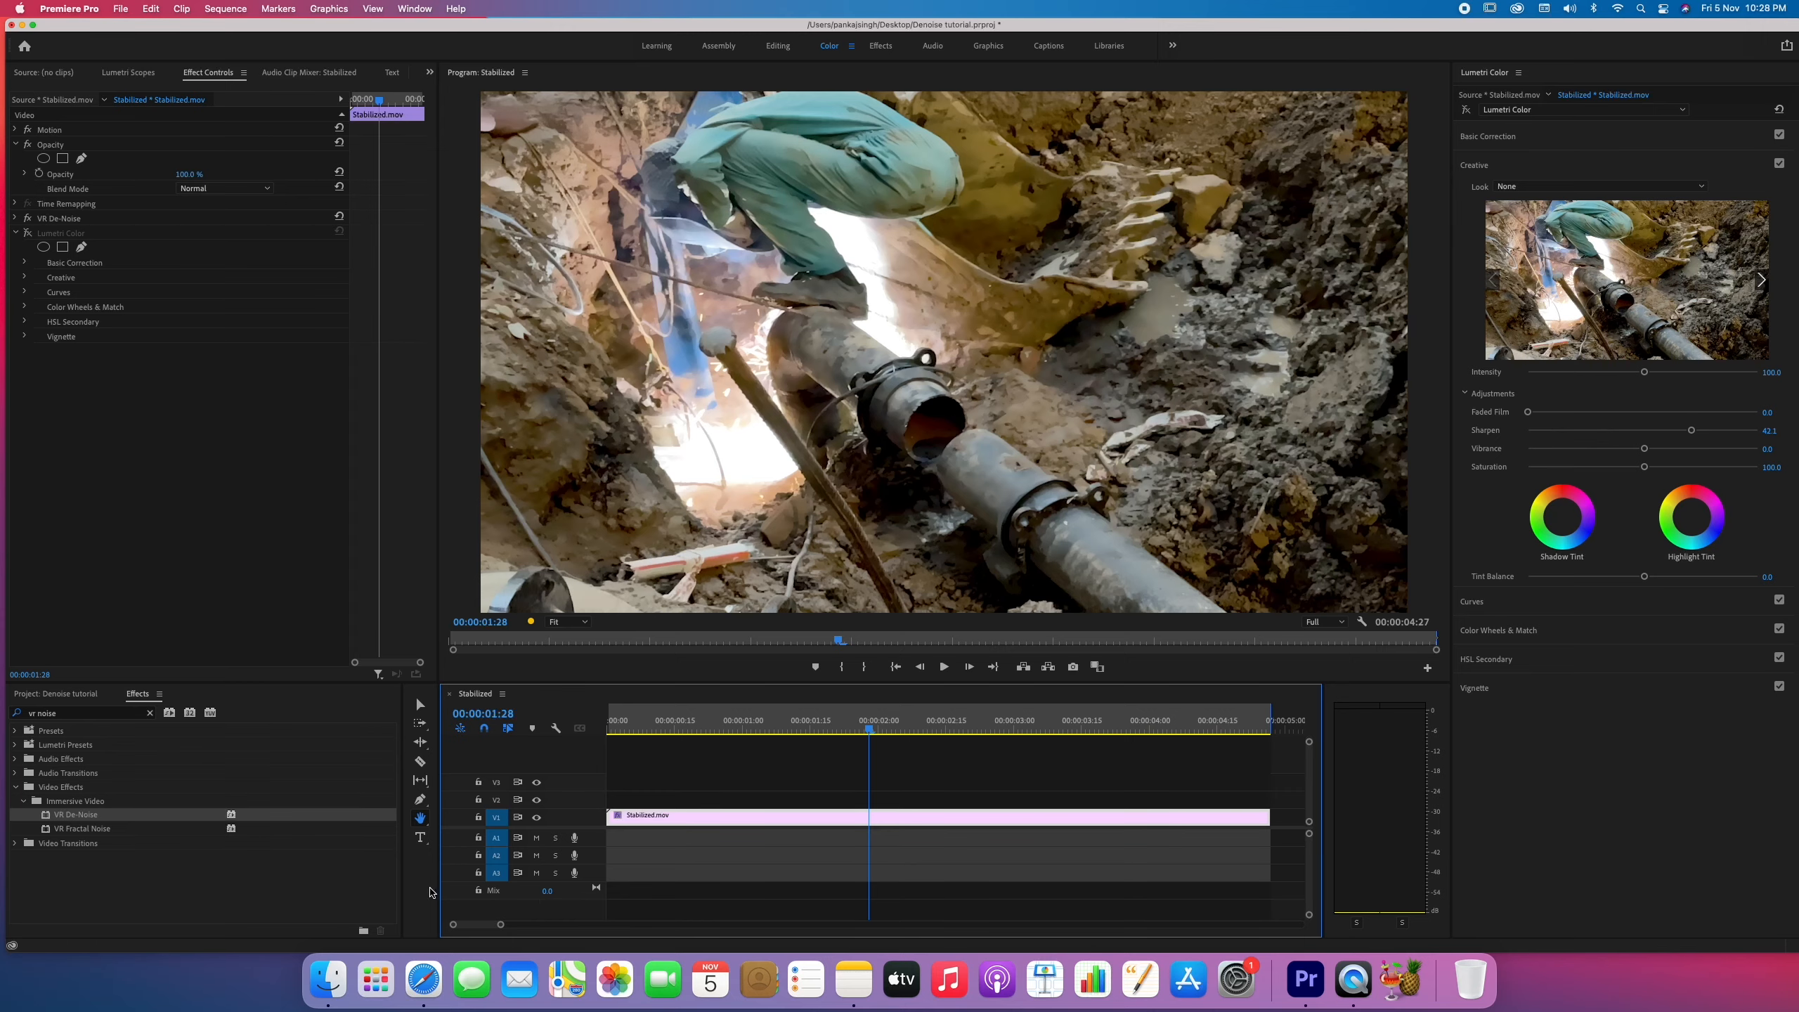
# Switch to Safari and examine Neat Video's electric interference and strong digital noise examples and its license purchase page.
pyautogui.click(424, 980)
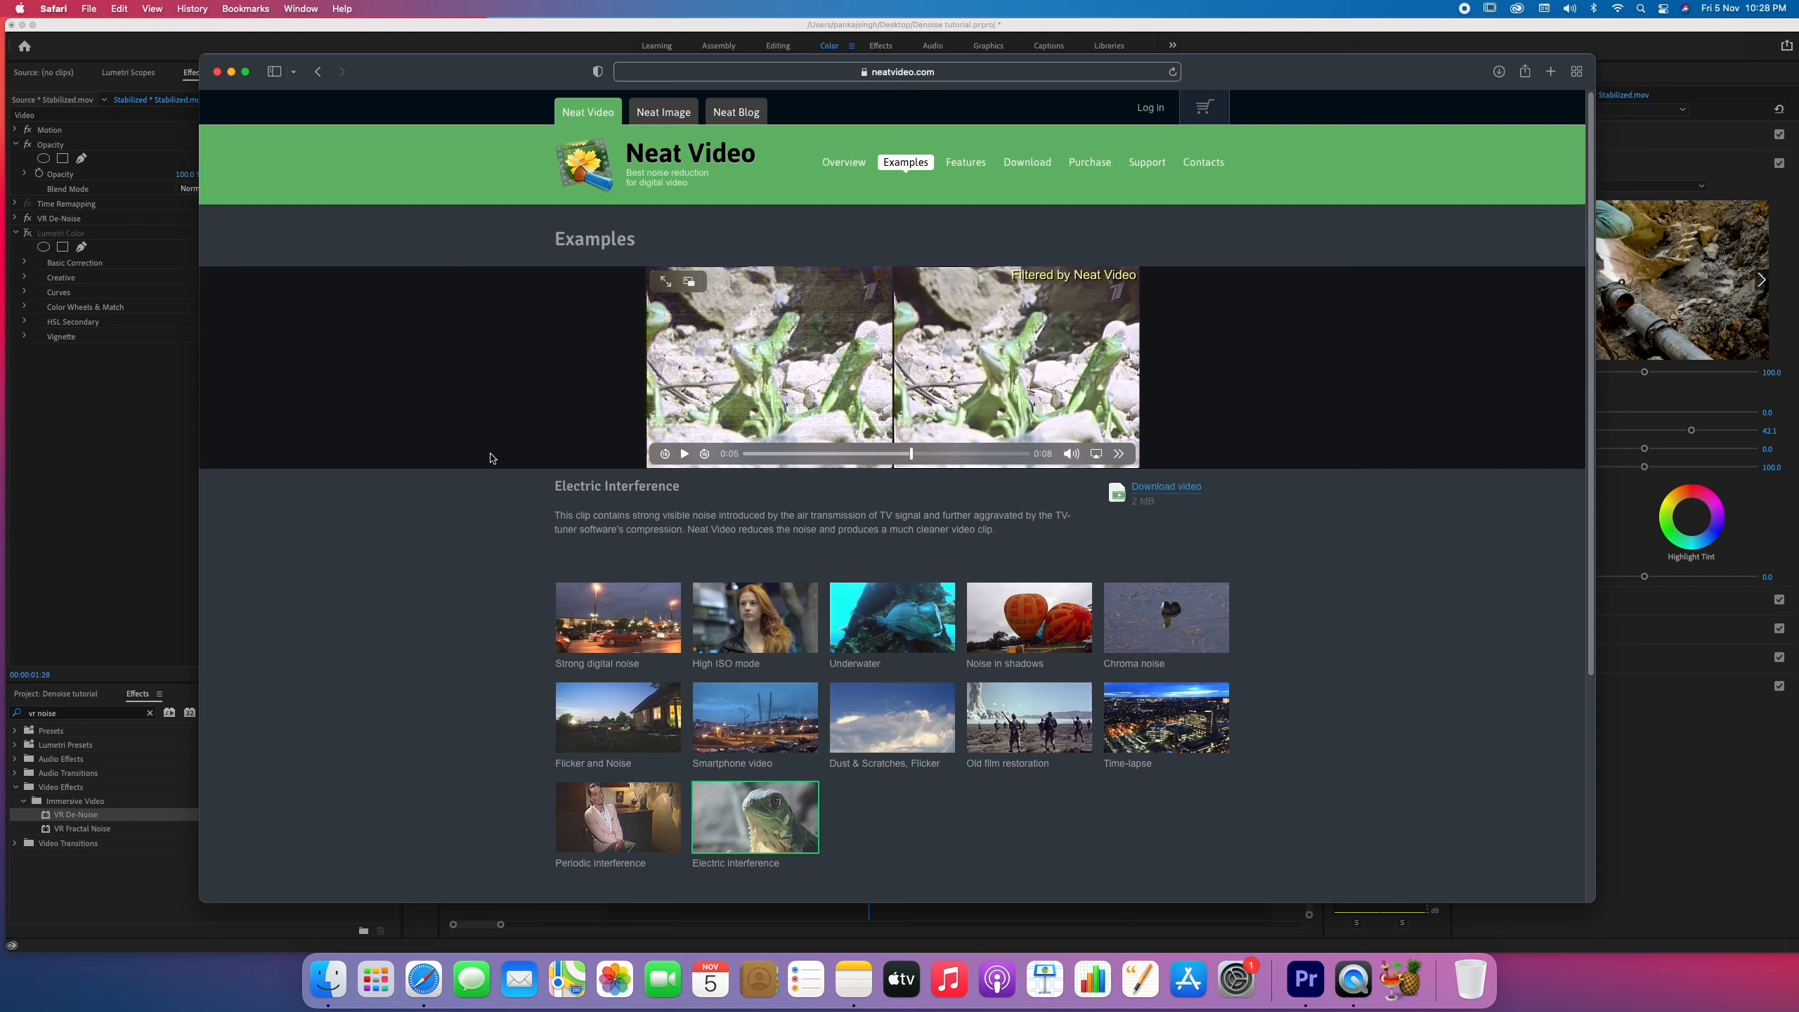
pyautogui.click(746, 456)
pyautogui.click(685, 454)
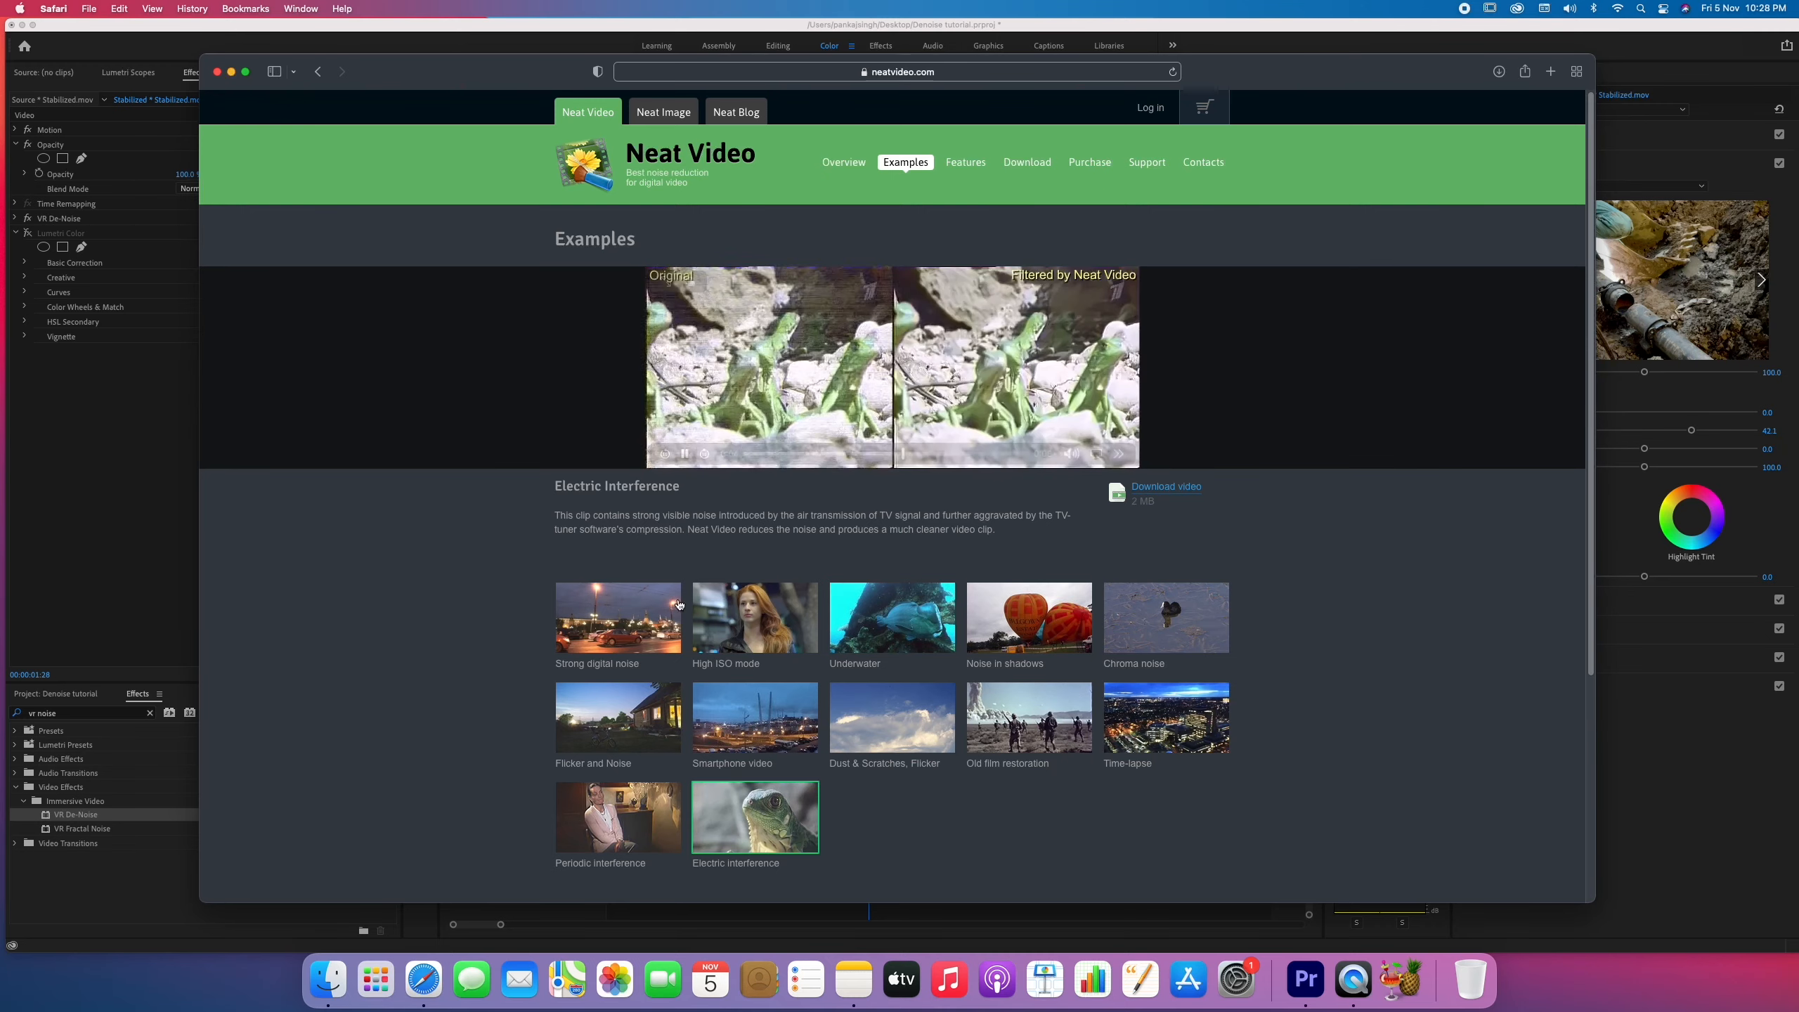
pyautogui.click(618, 617)
pyautogui.click(891, 279)
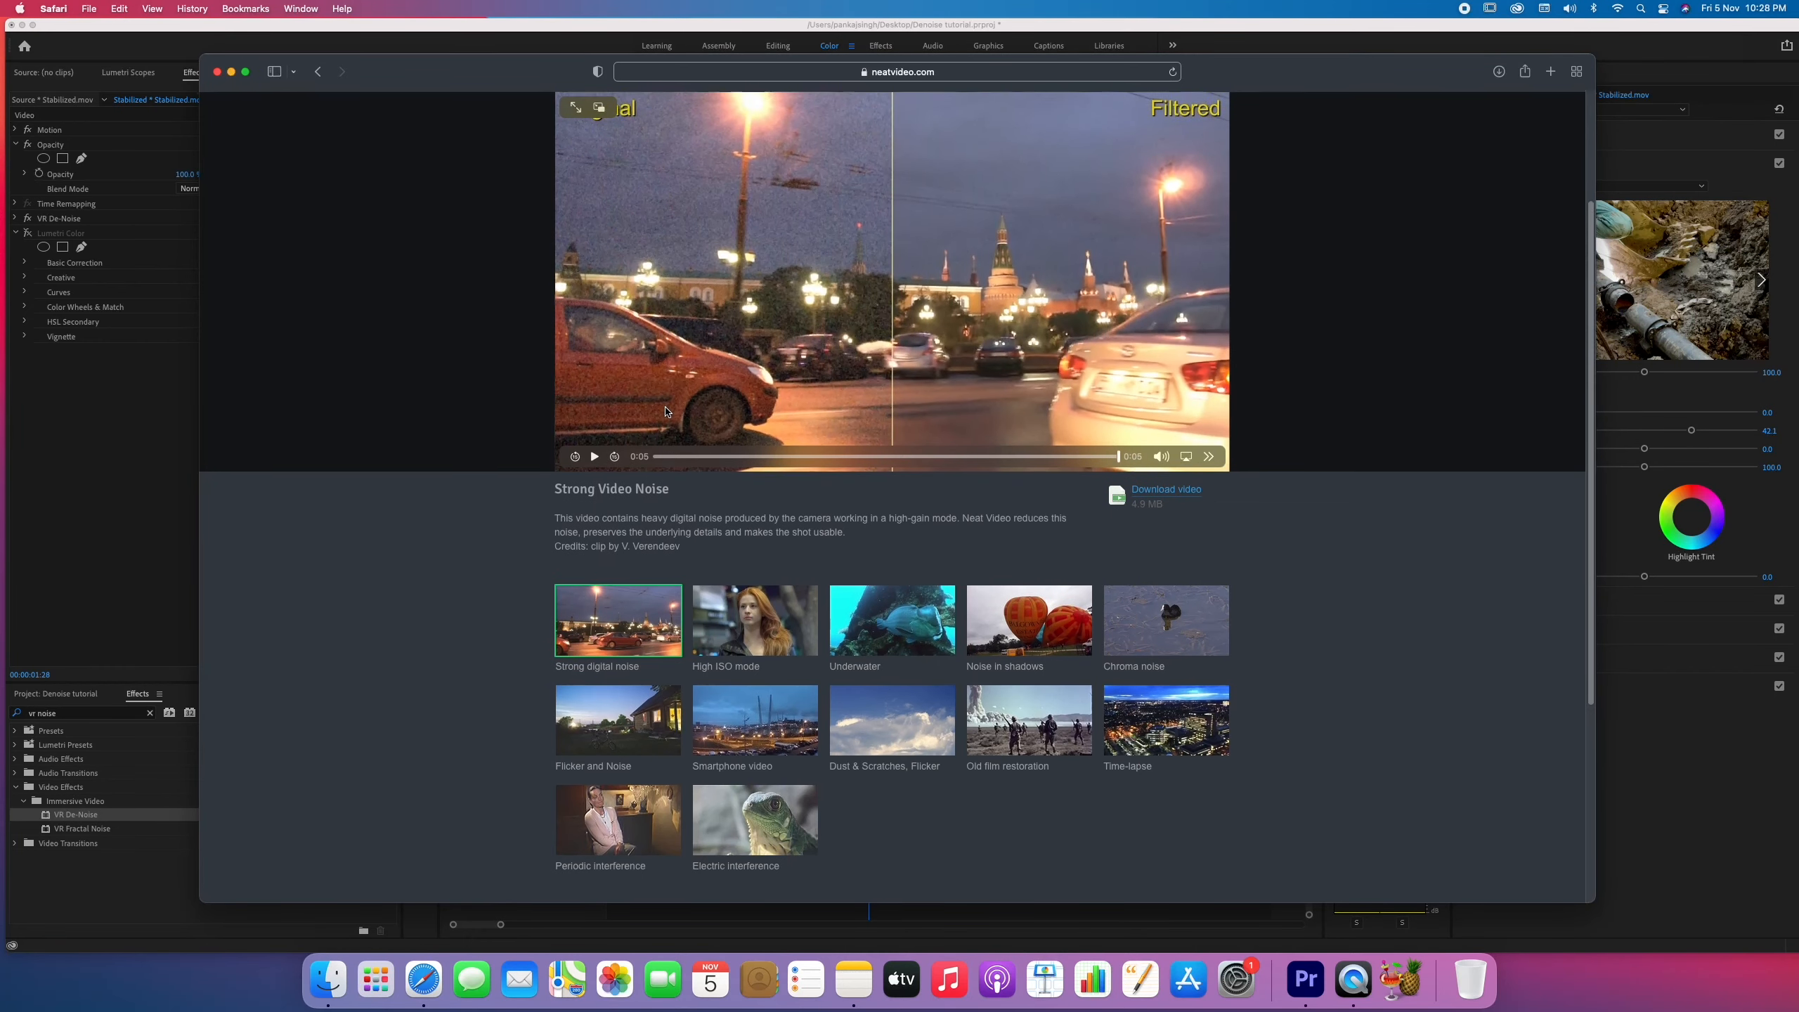
pyautogui.scroll(3, 712, 478)
pyautogui.click(1100, 169)
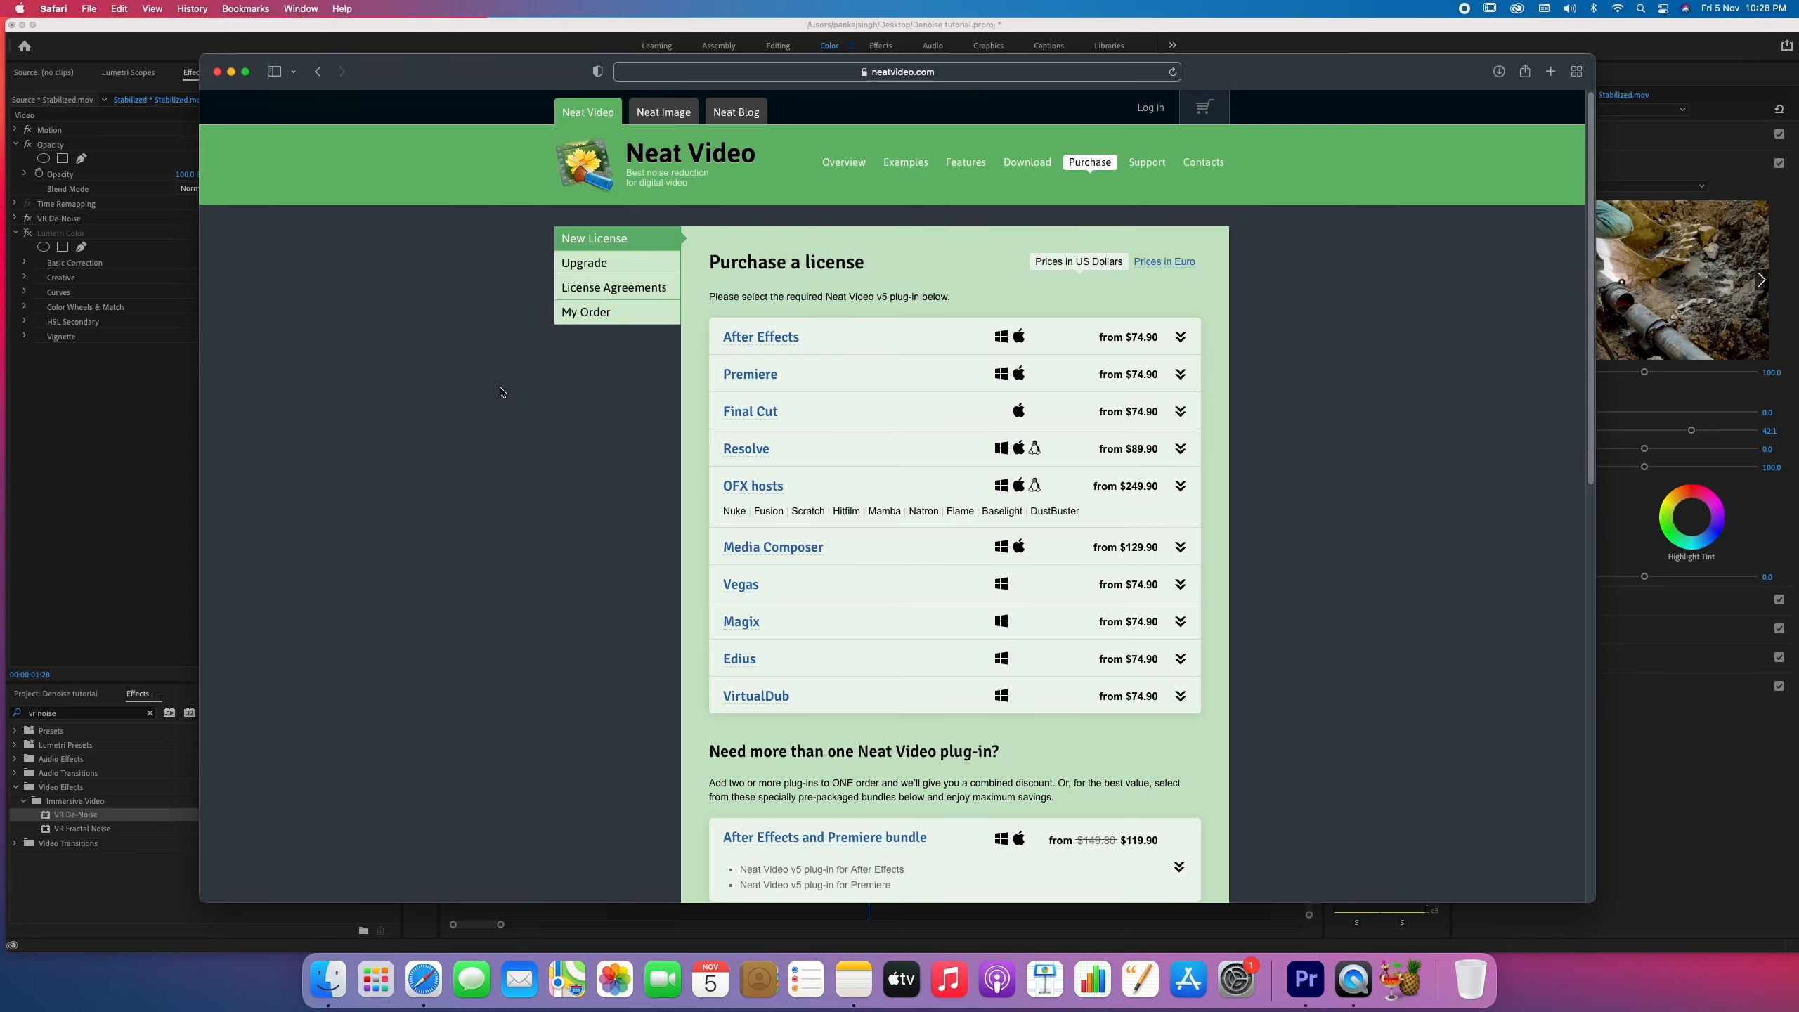
# Switch back to Premiere Pro, search the effects for "neat" and apply Reduce Noise v5 (SR) to the Stabilized.mov clip.
pyautogui.click(123, 485)
pyautogui.click(150, 712)
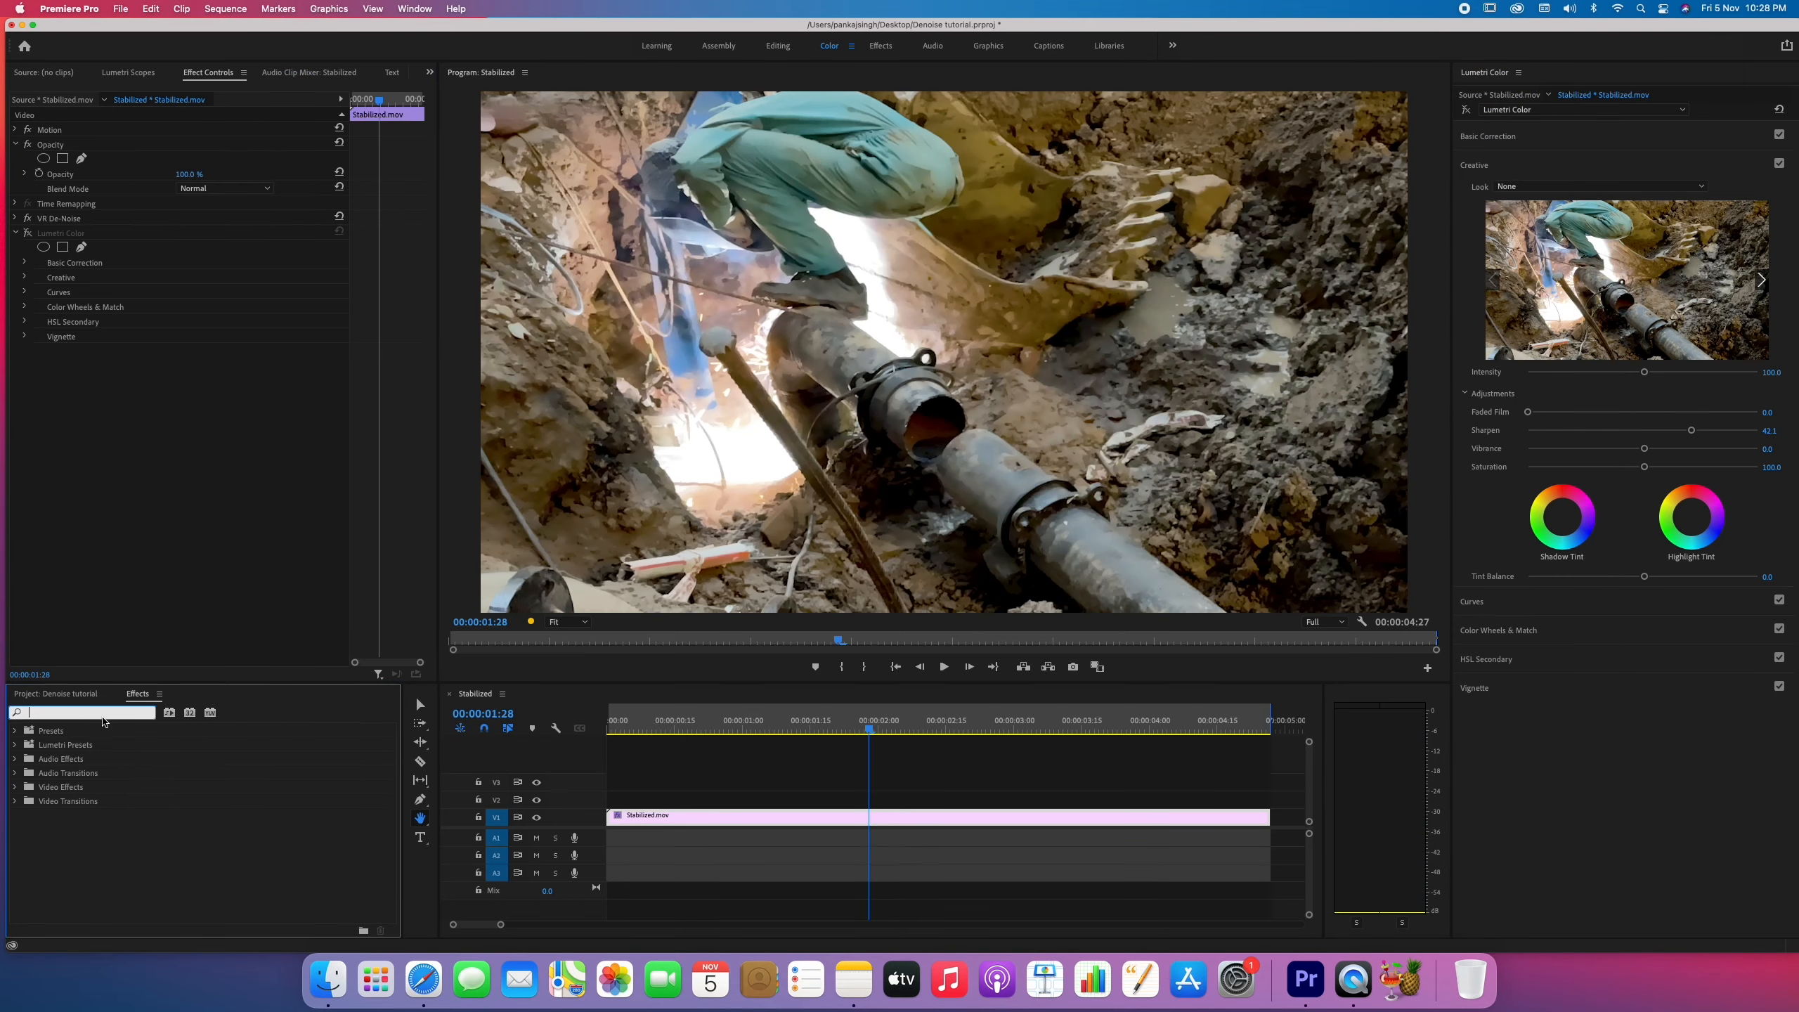
pyautogui.write('neat')
pyautogui.click(77, 817)
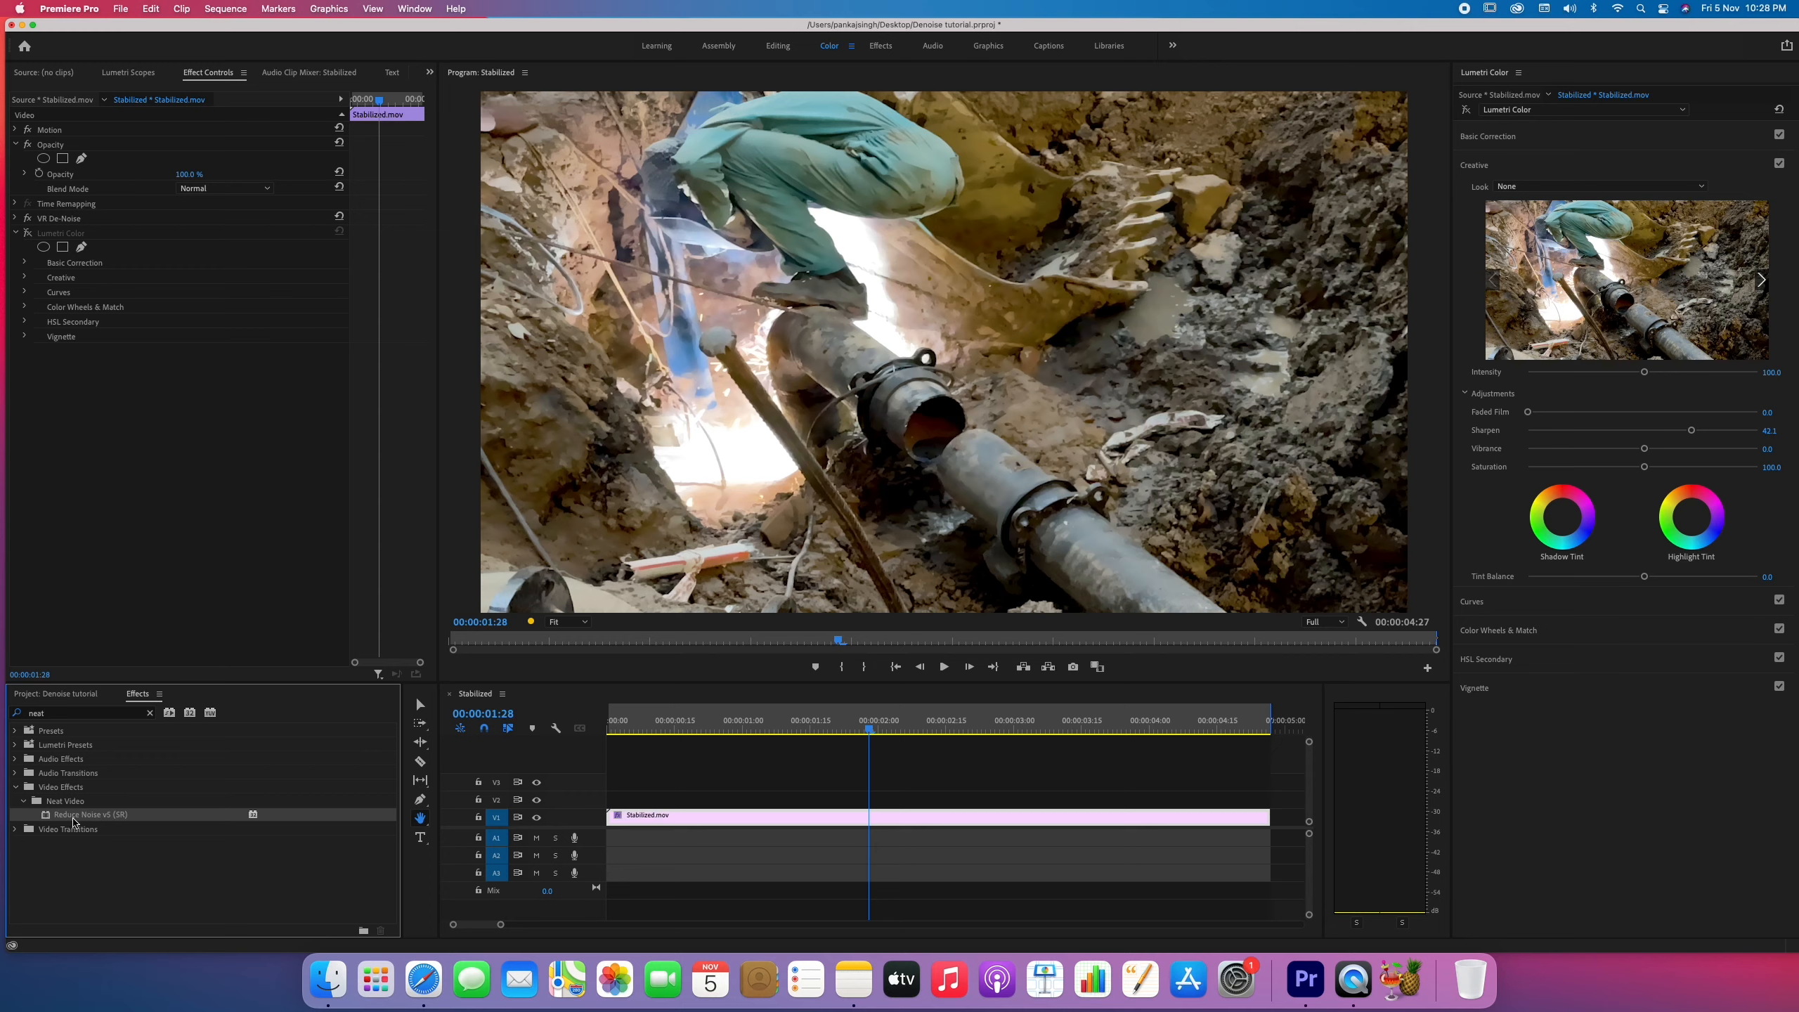
pyautogui.moveTo(69, 822); pyautogui.dragTo(696, 818)
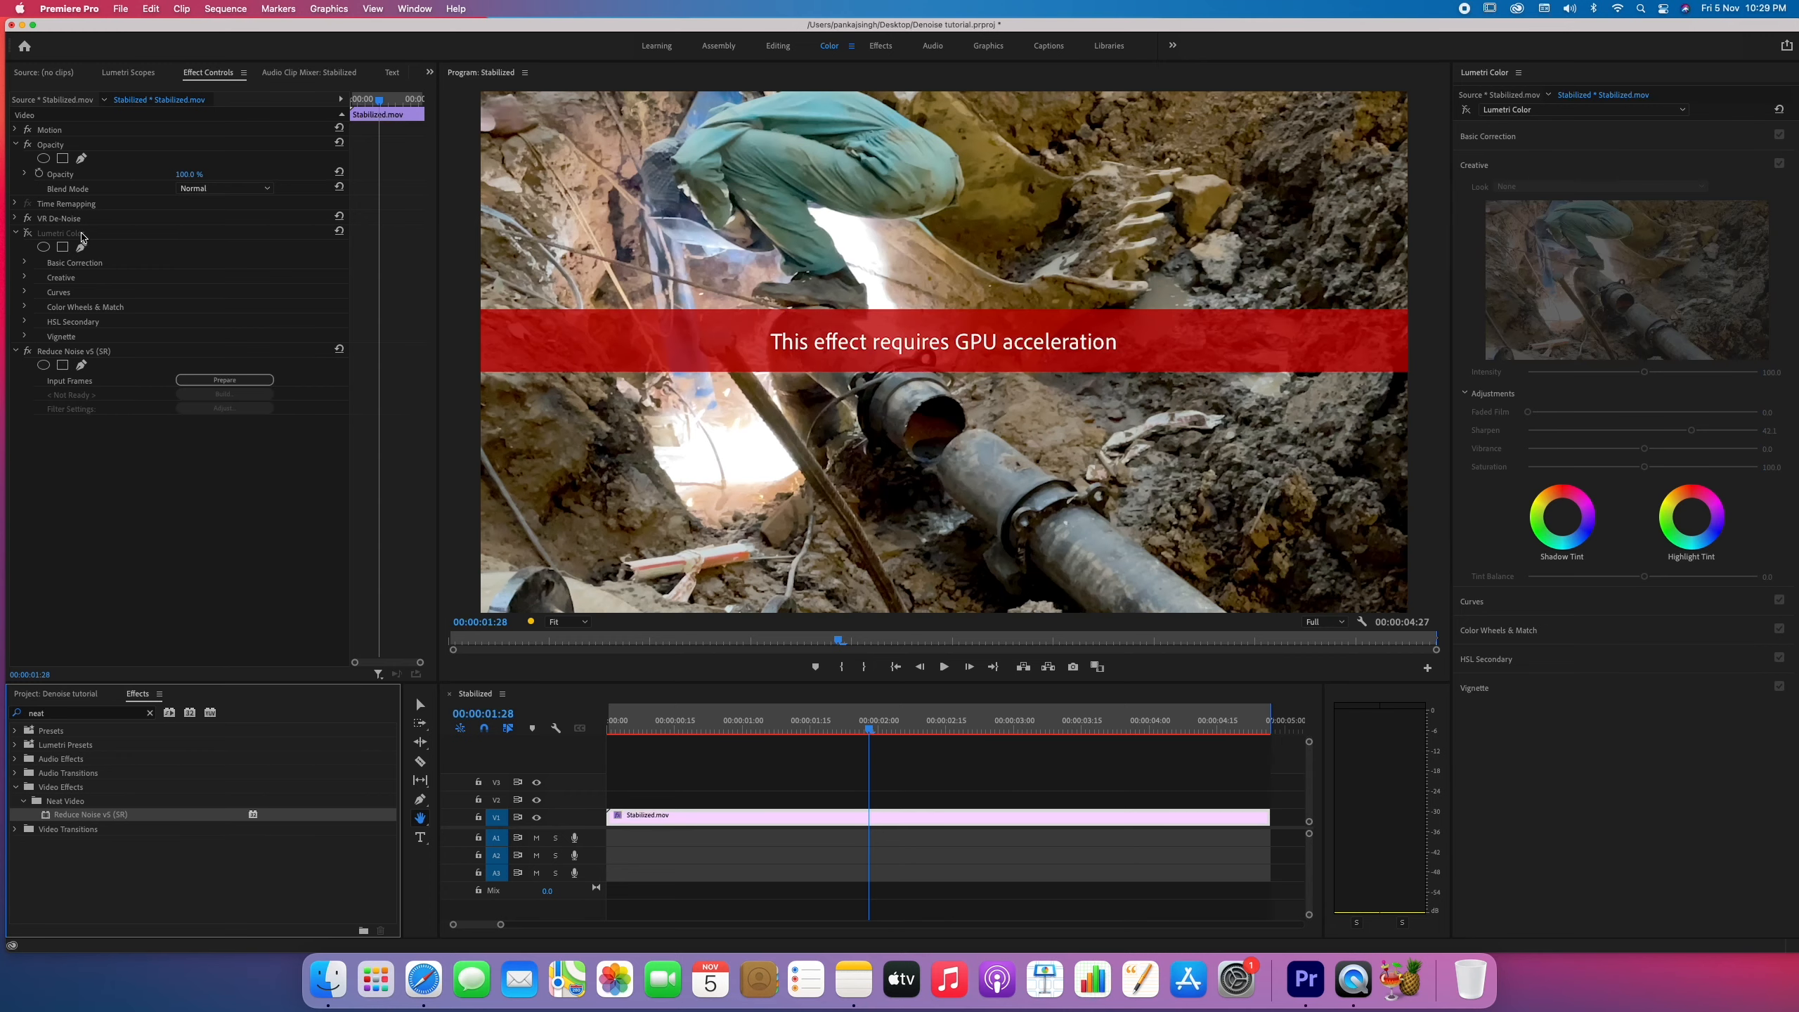
# Remove the VR De-Noise, Reduce Noise v5 and Lumetri Color effects from the Stabilized.mov clip.
pyautogui.click(63, 221)
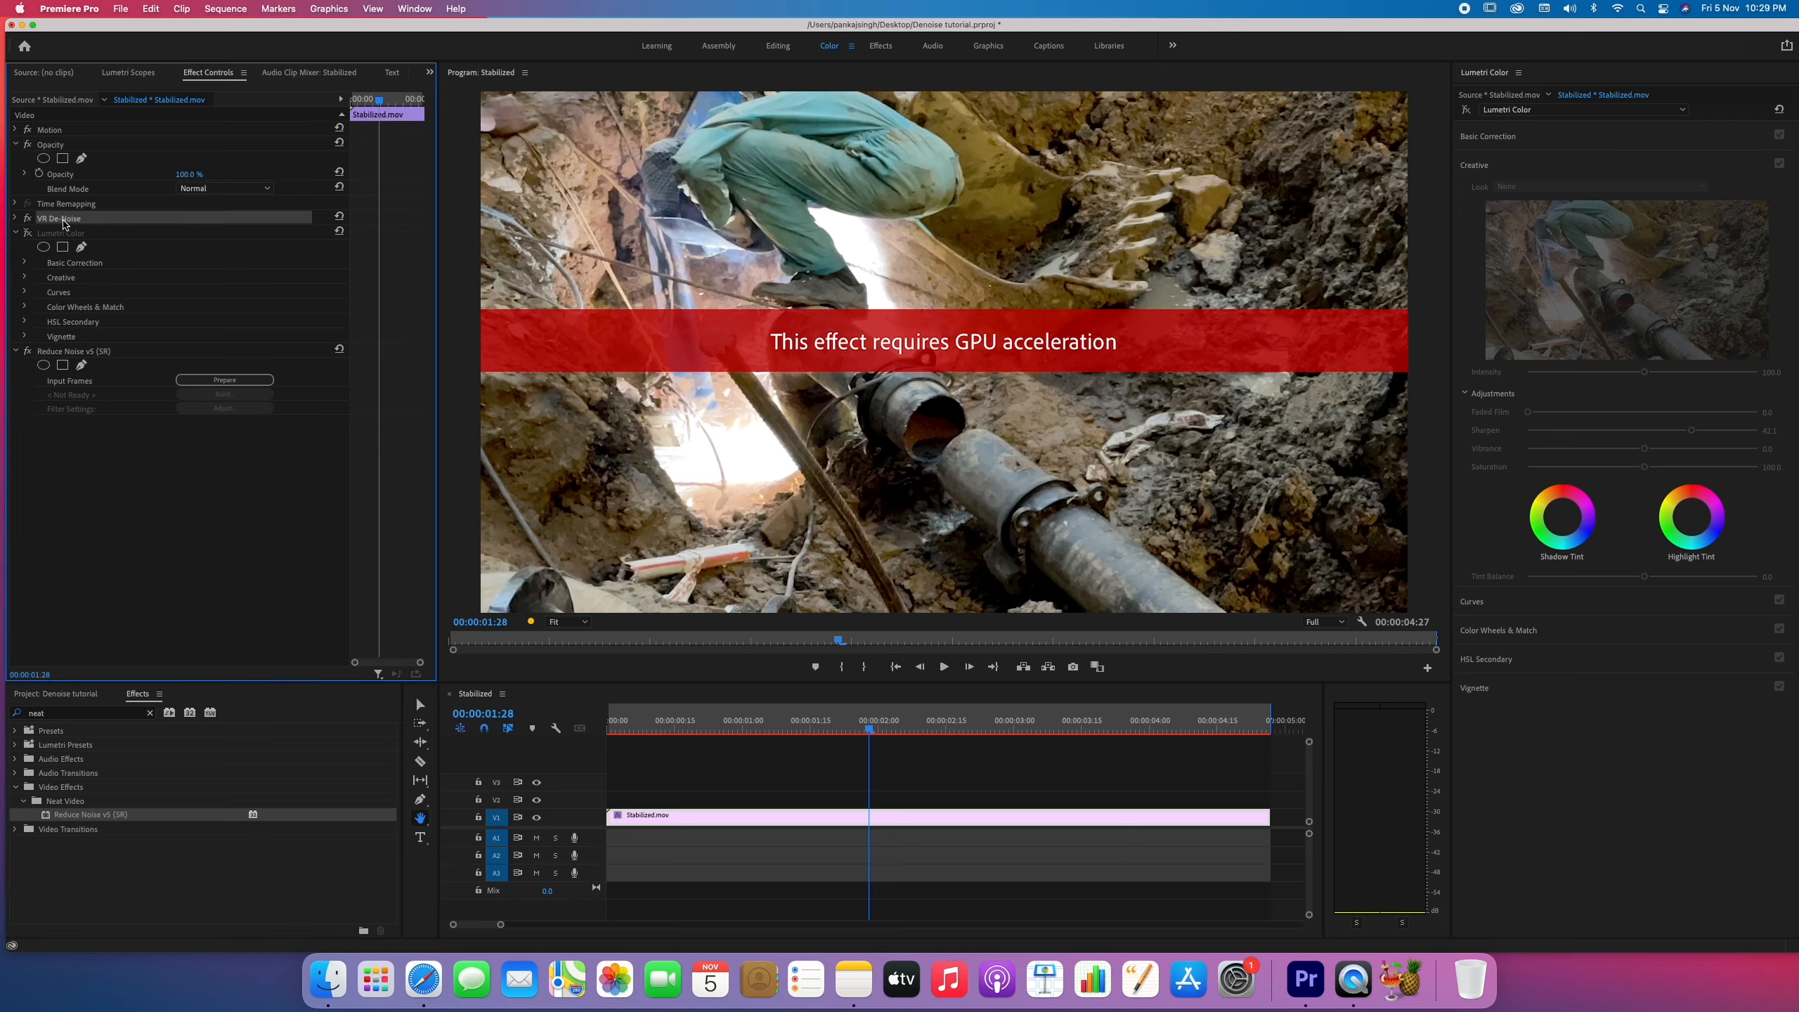
pyautogui.press('Delete')
pyautogui.click(74, 337)
pyautogui.press('Delete')
pyautogui.click(39, 219)
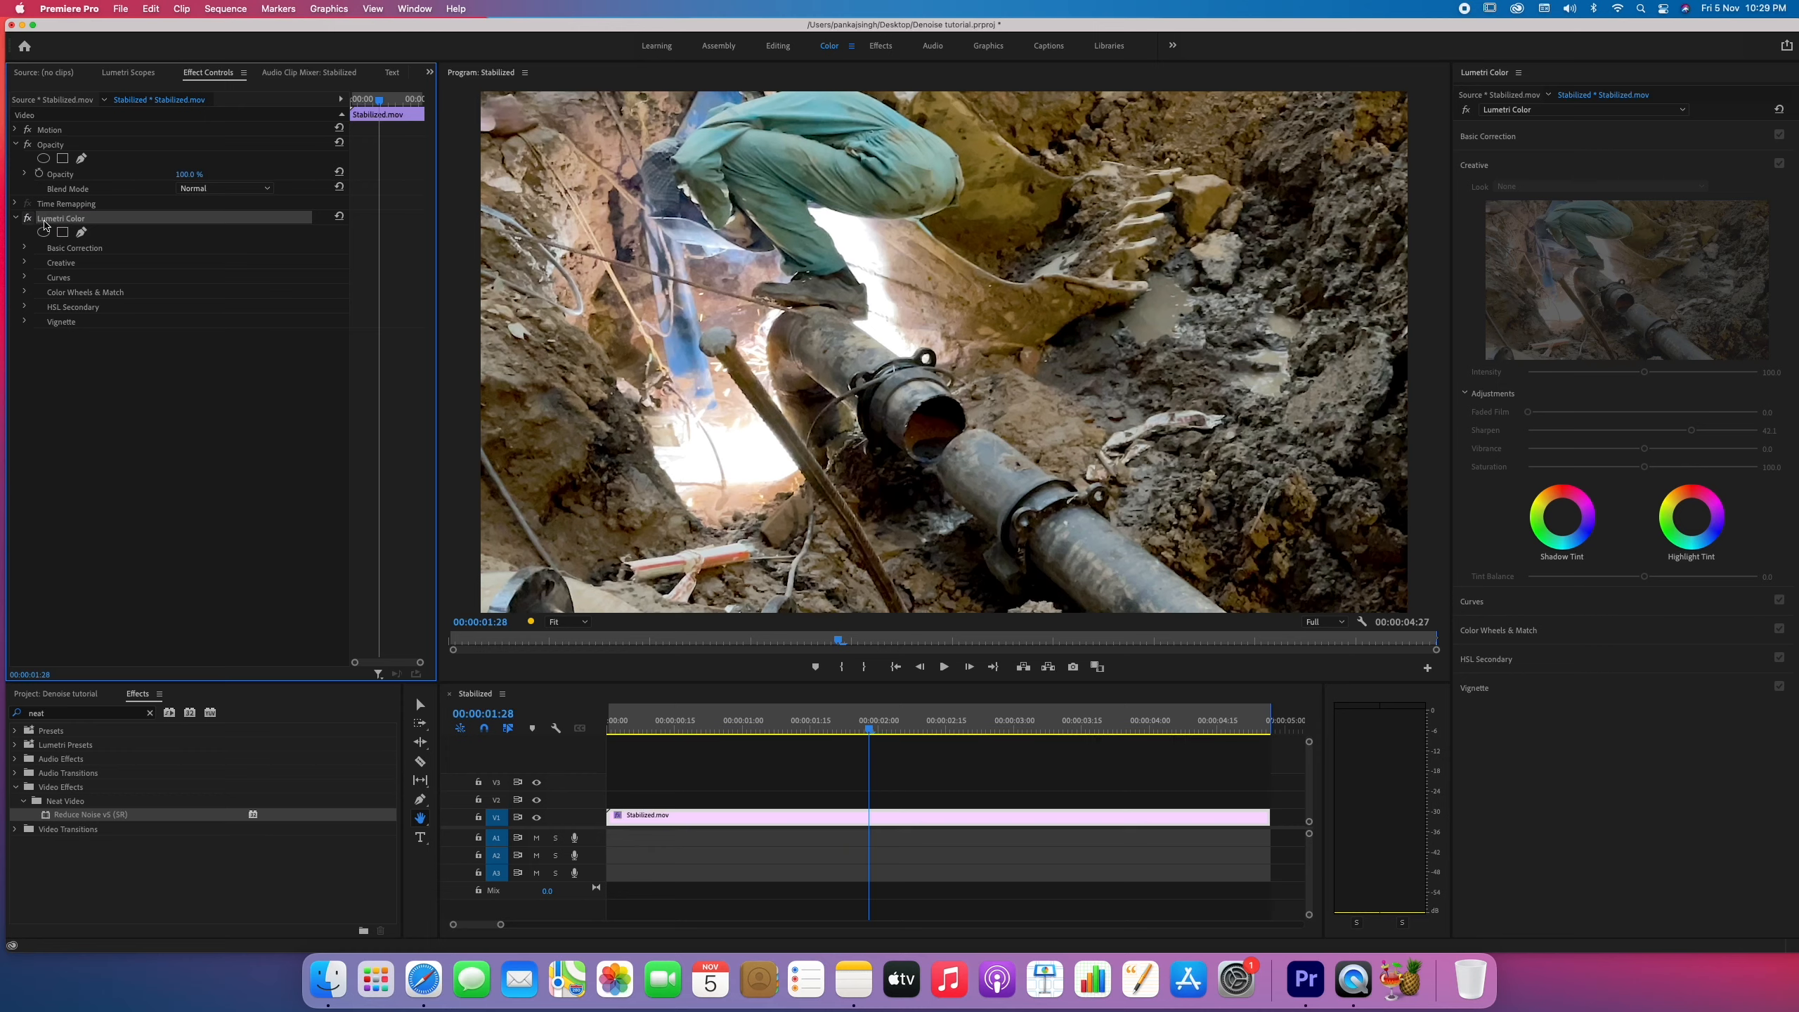
pyautogui.press('Delete')
# Apply Reduce Noise v5 (SR) to the cleaned Stabilized.mov clip and play it up to 00:00:03:13.
pyautogui.click(115, 859)
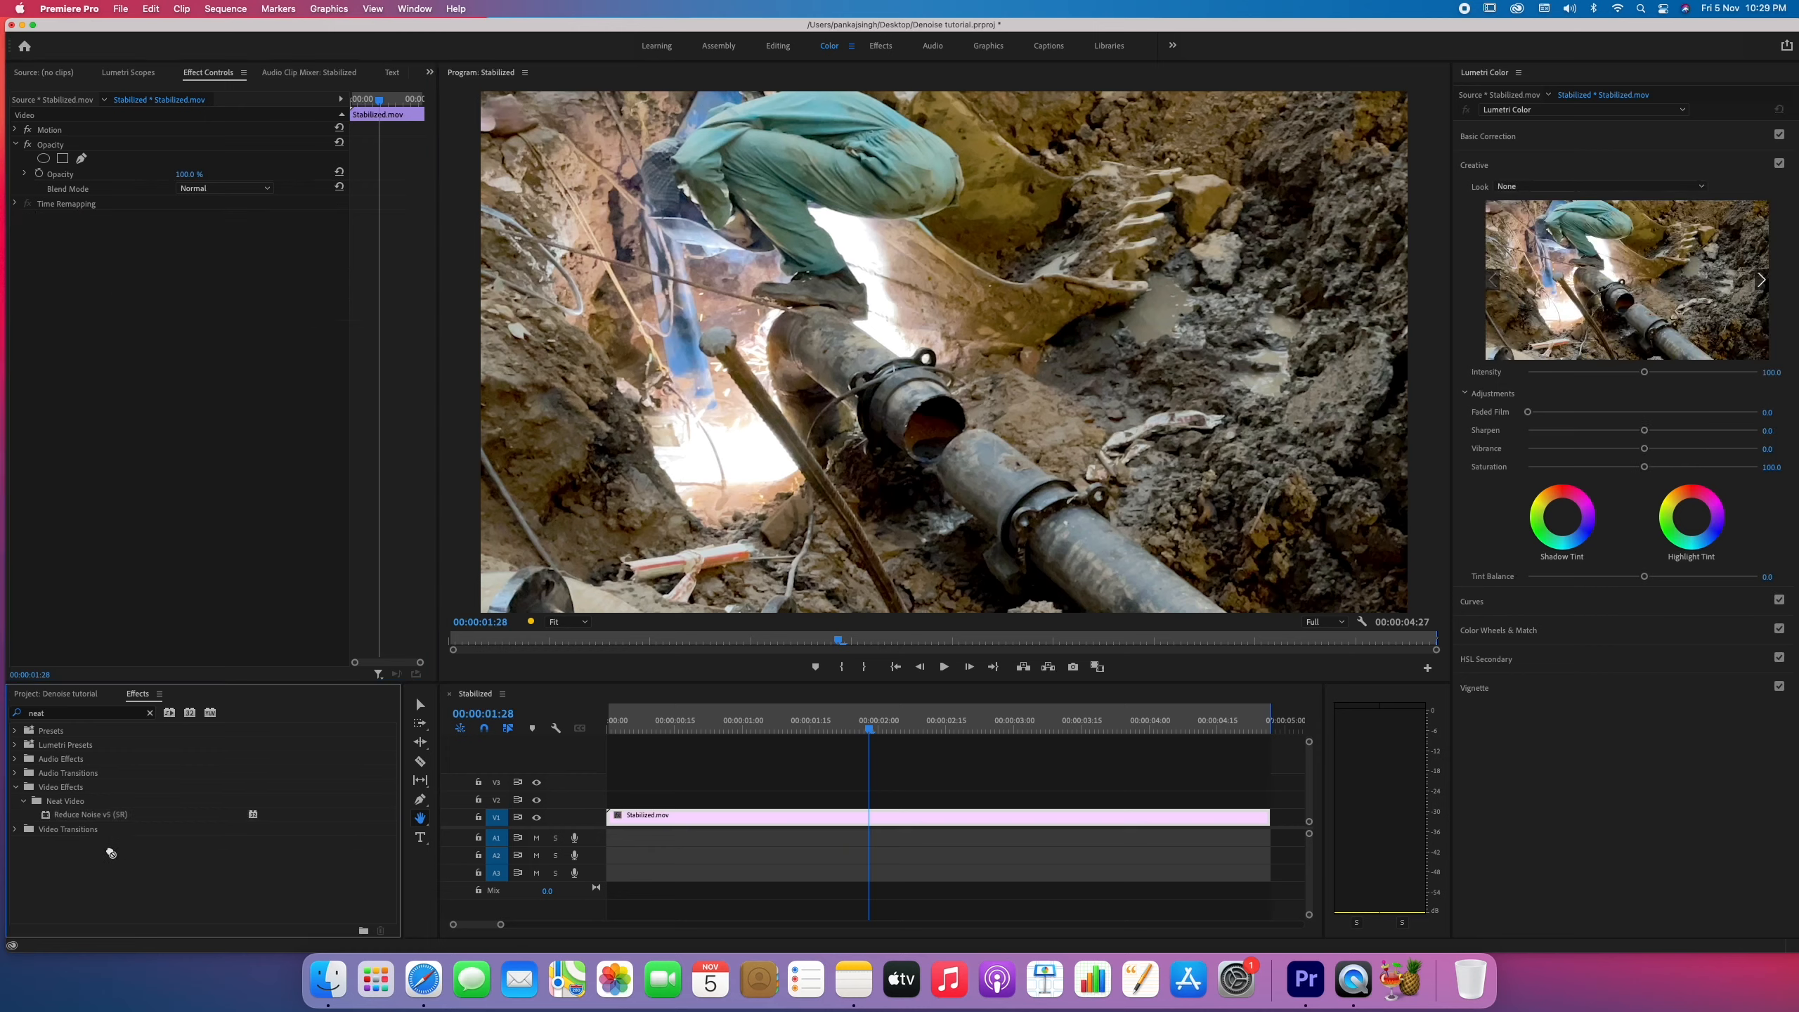
pyautogui.moveTo(104, 817); pyautogui.dragTo(717, 820)
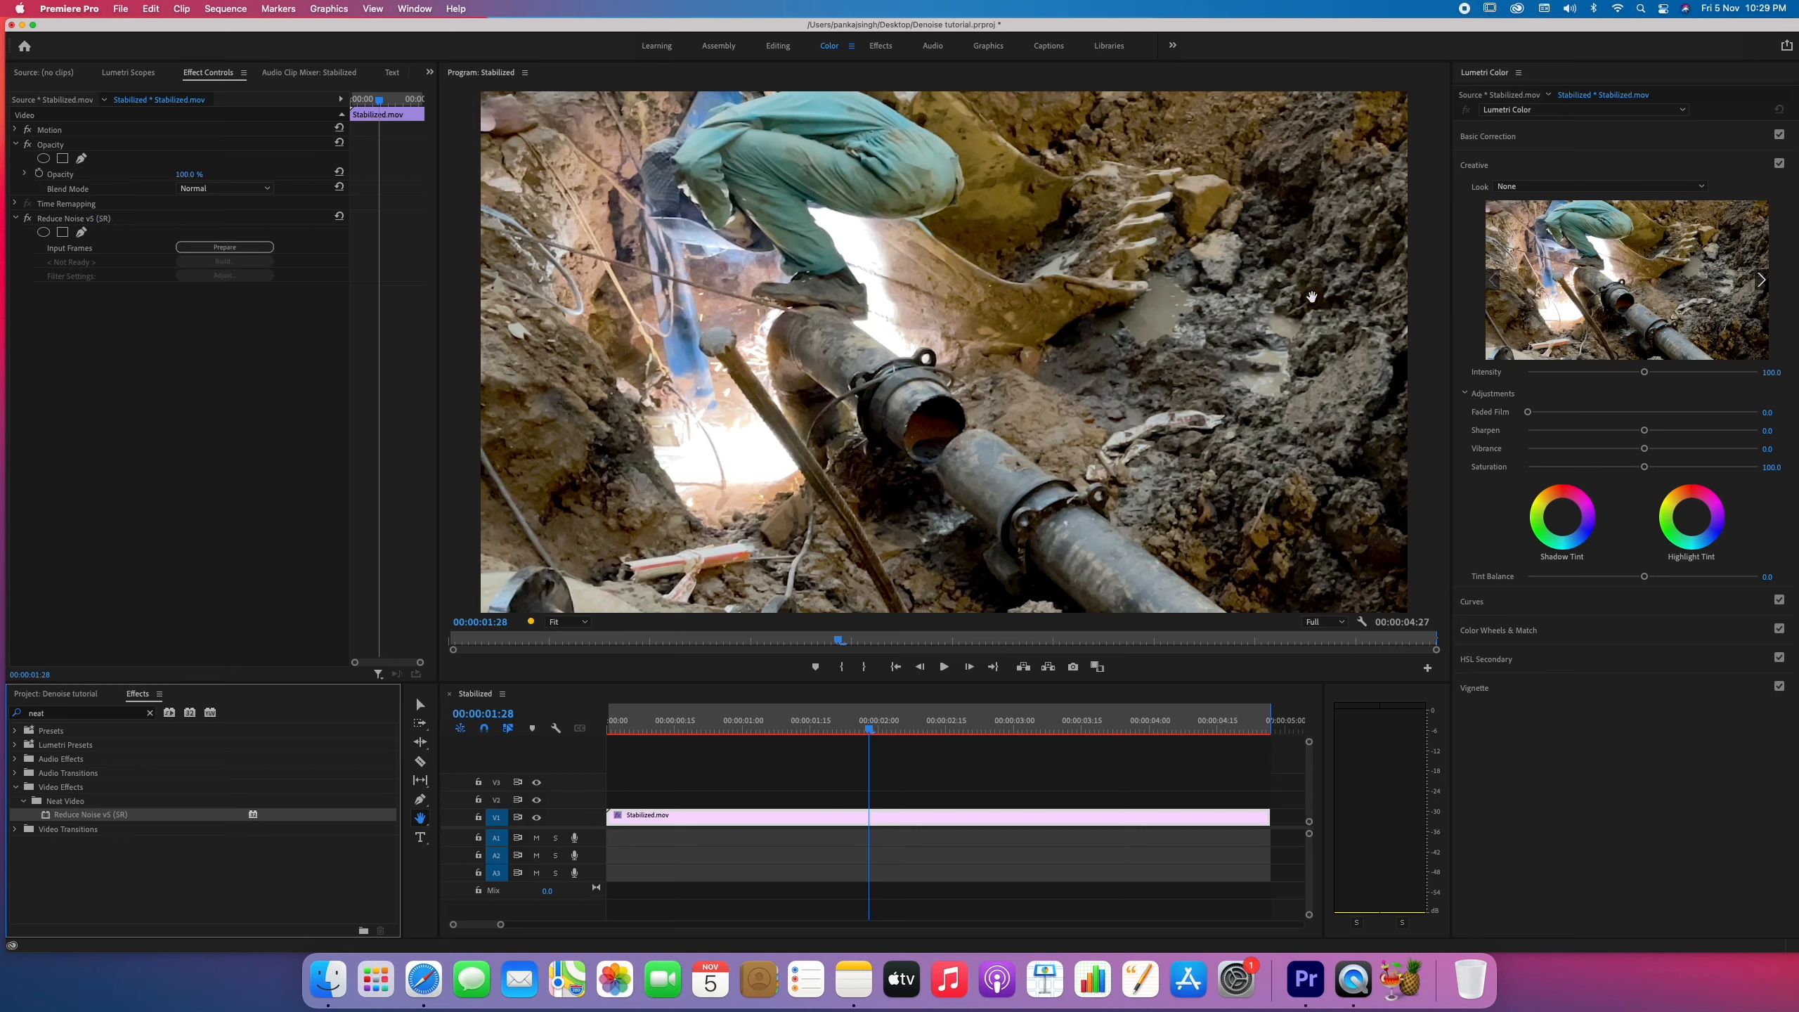
pyautogui.click(946, 666)
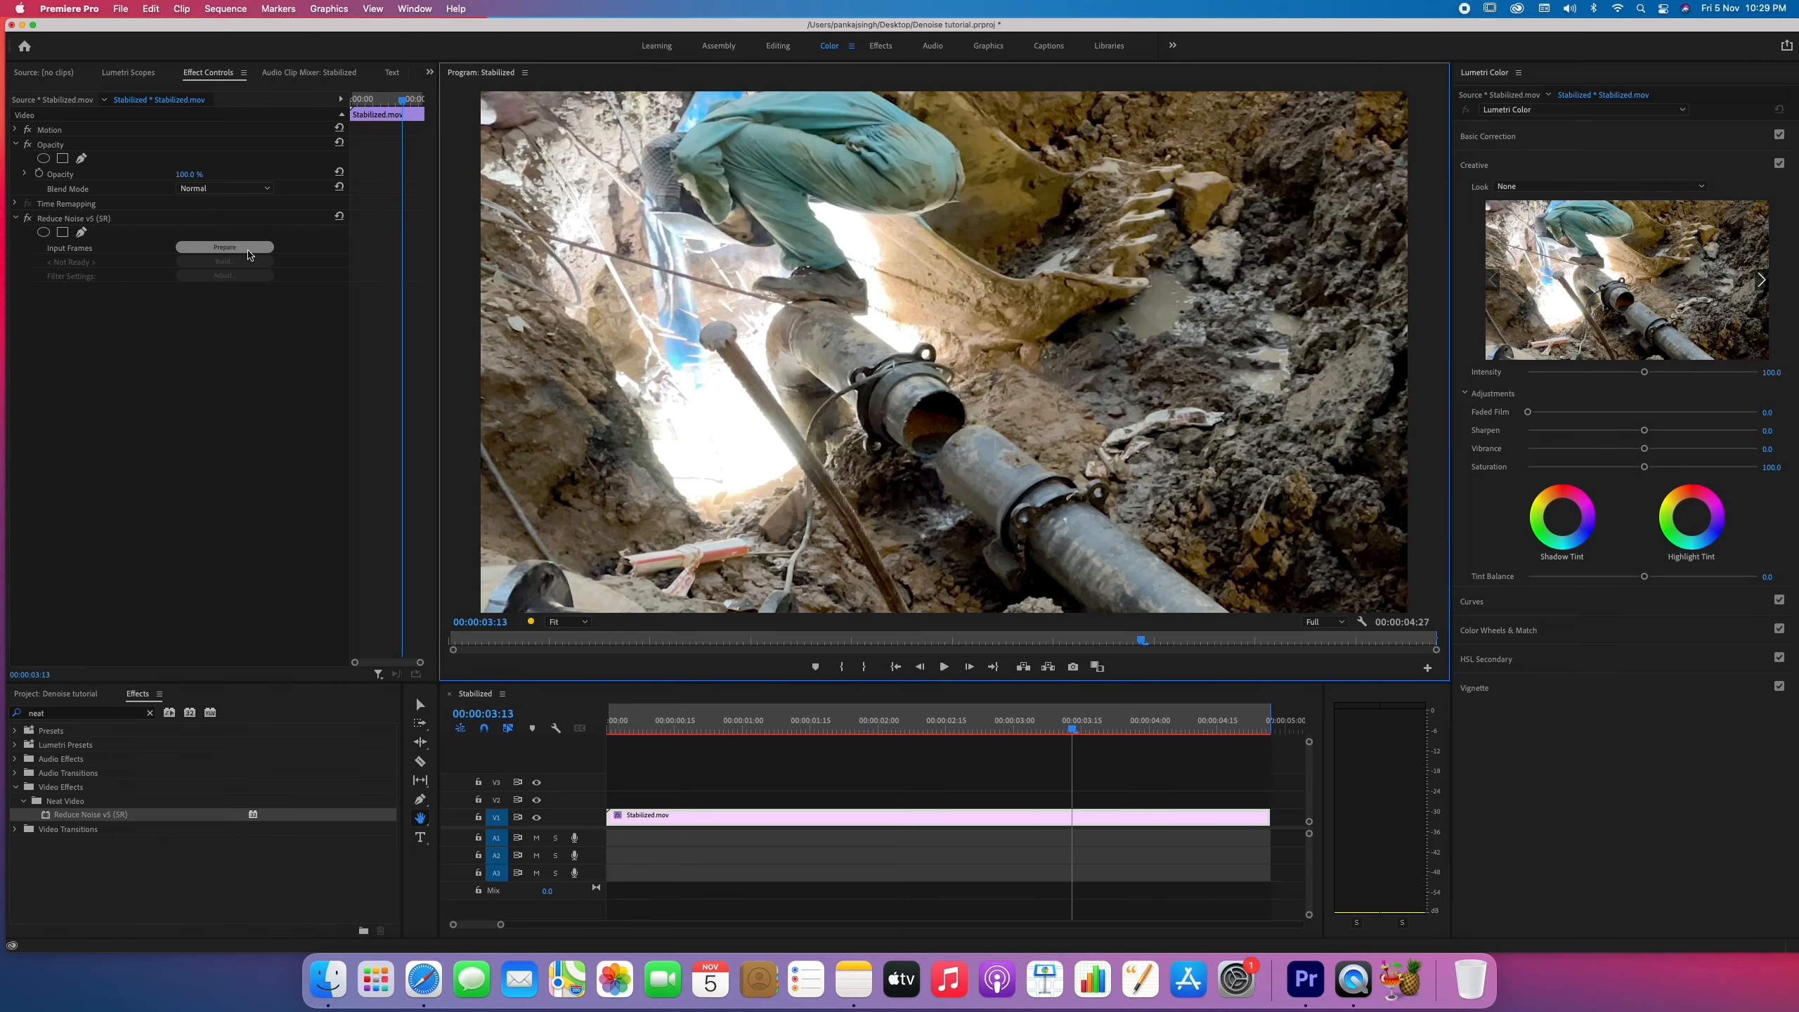
# Open the Reduce Noise effect's frame preparation window and create a generic noise profile.
pyautogui.click(226, 249)
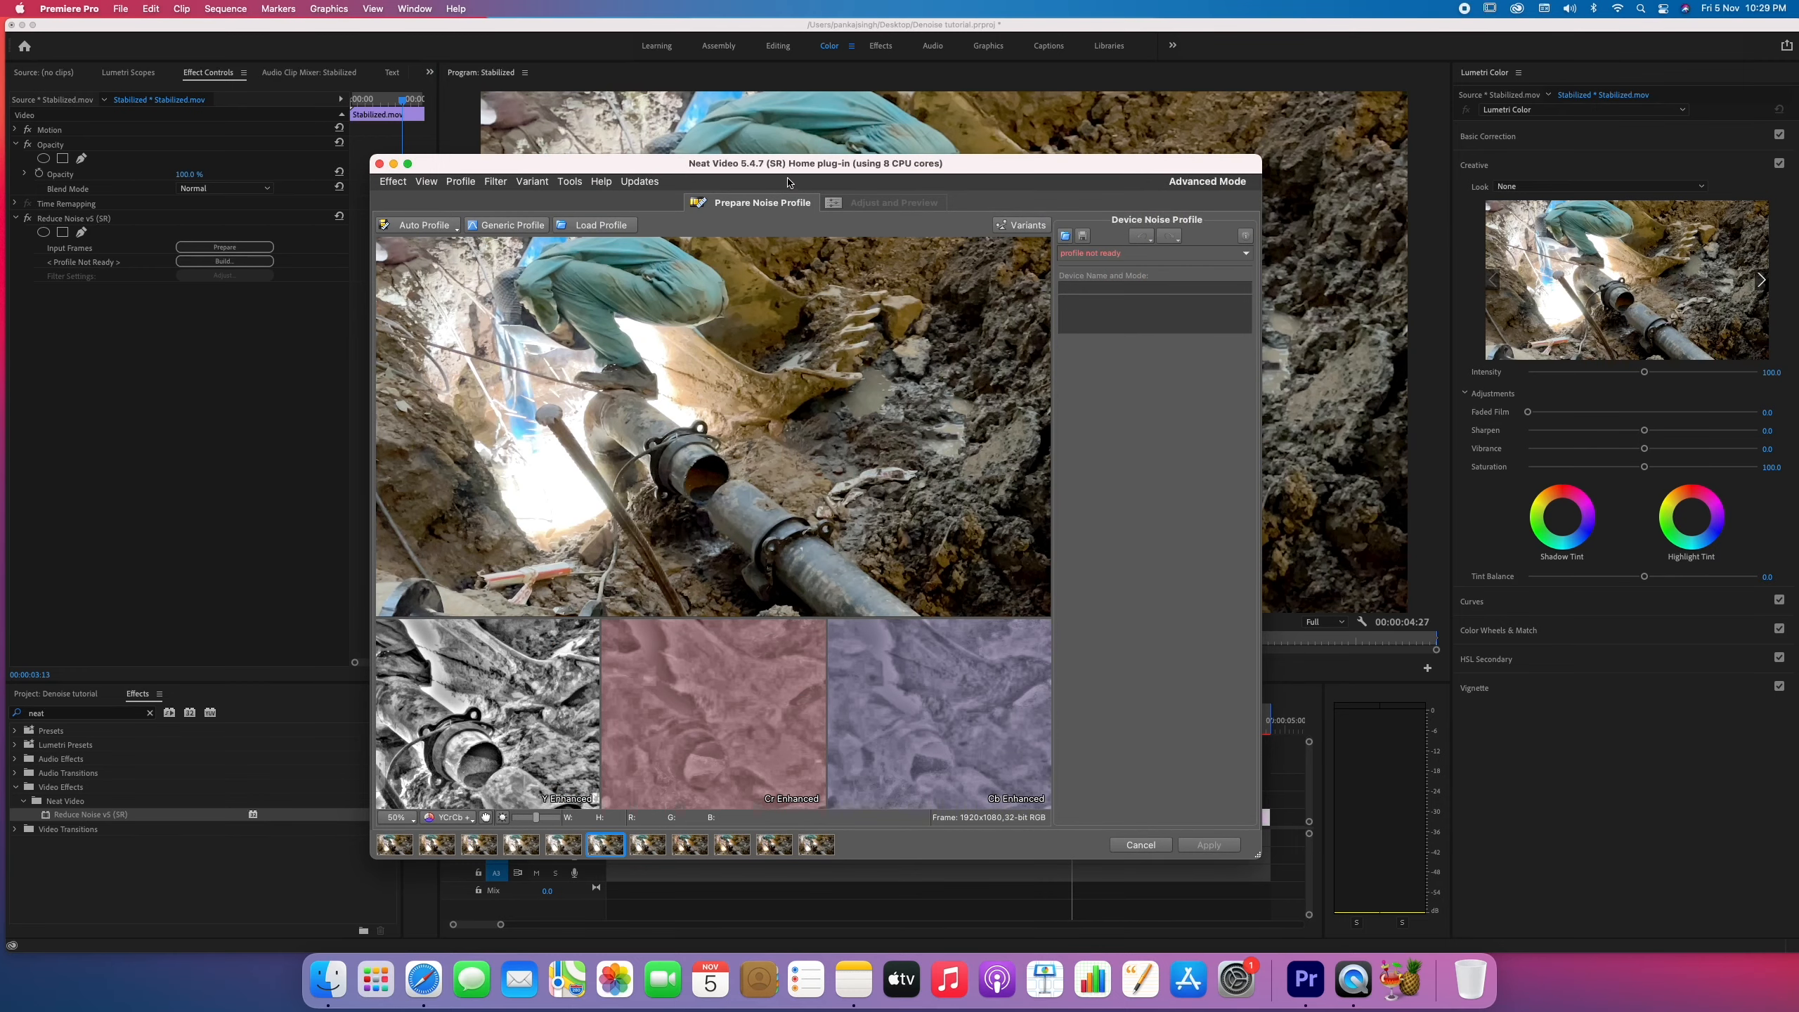
pyautogui.moveTo(788, 170); pyautogui.dragTo(729, 229)
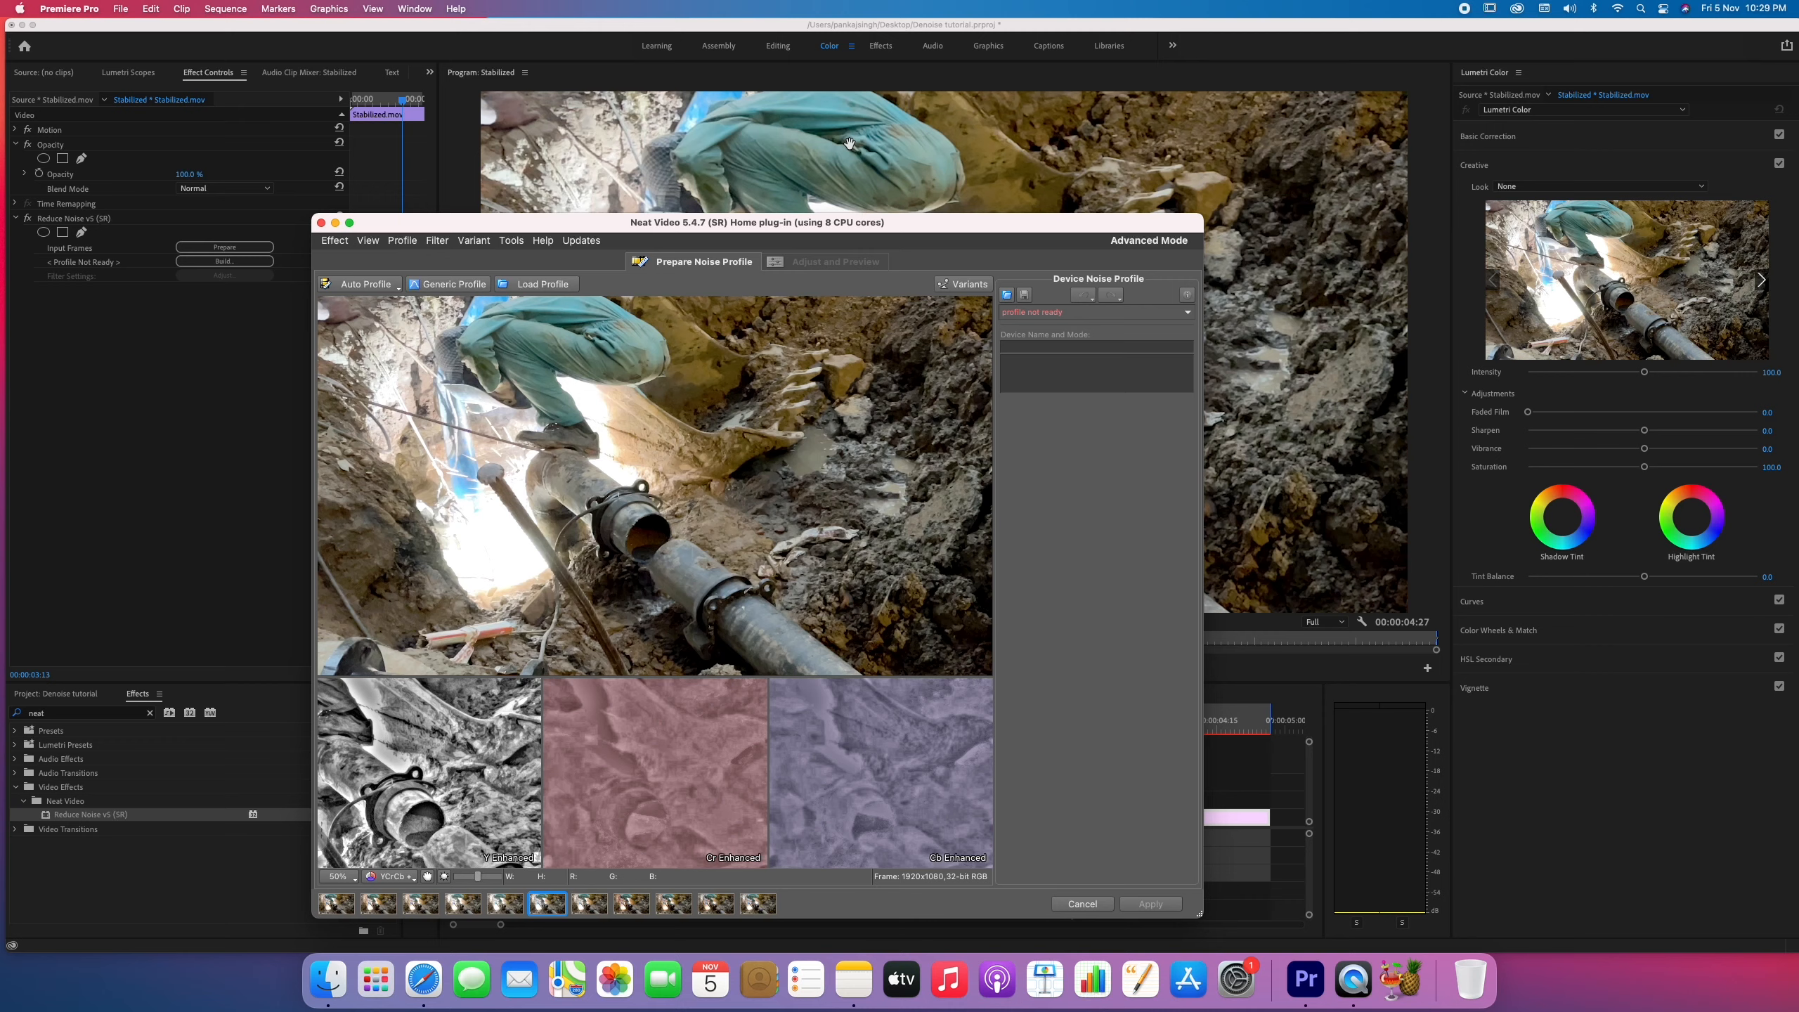
pyautogui.click(449, 285)
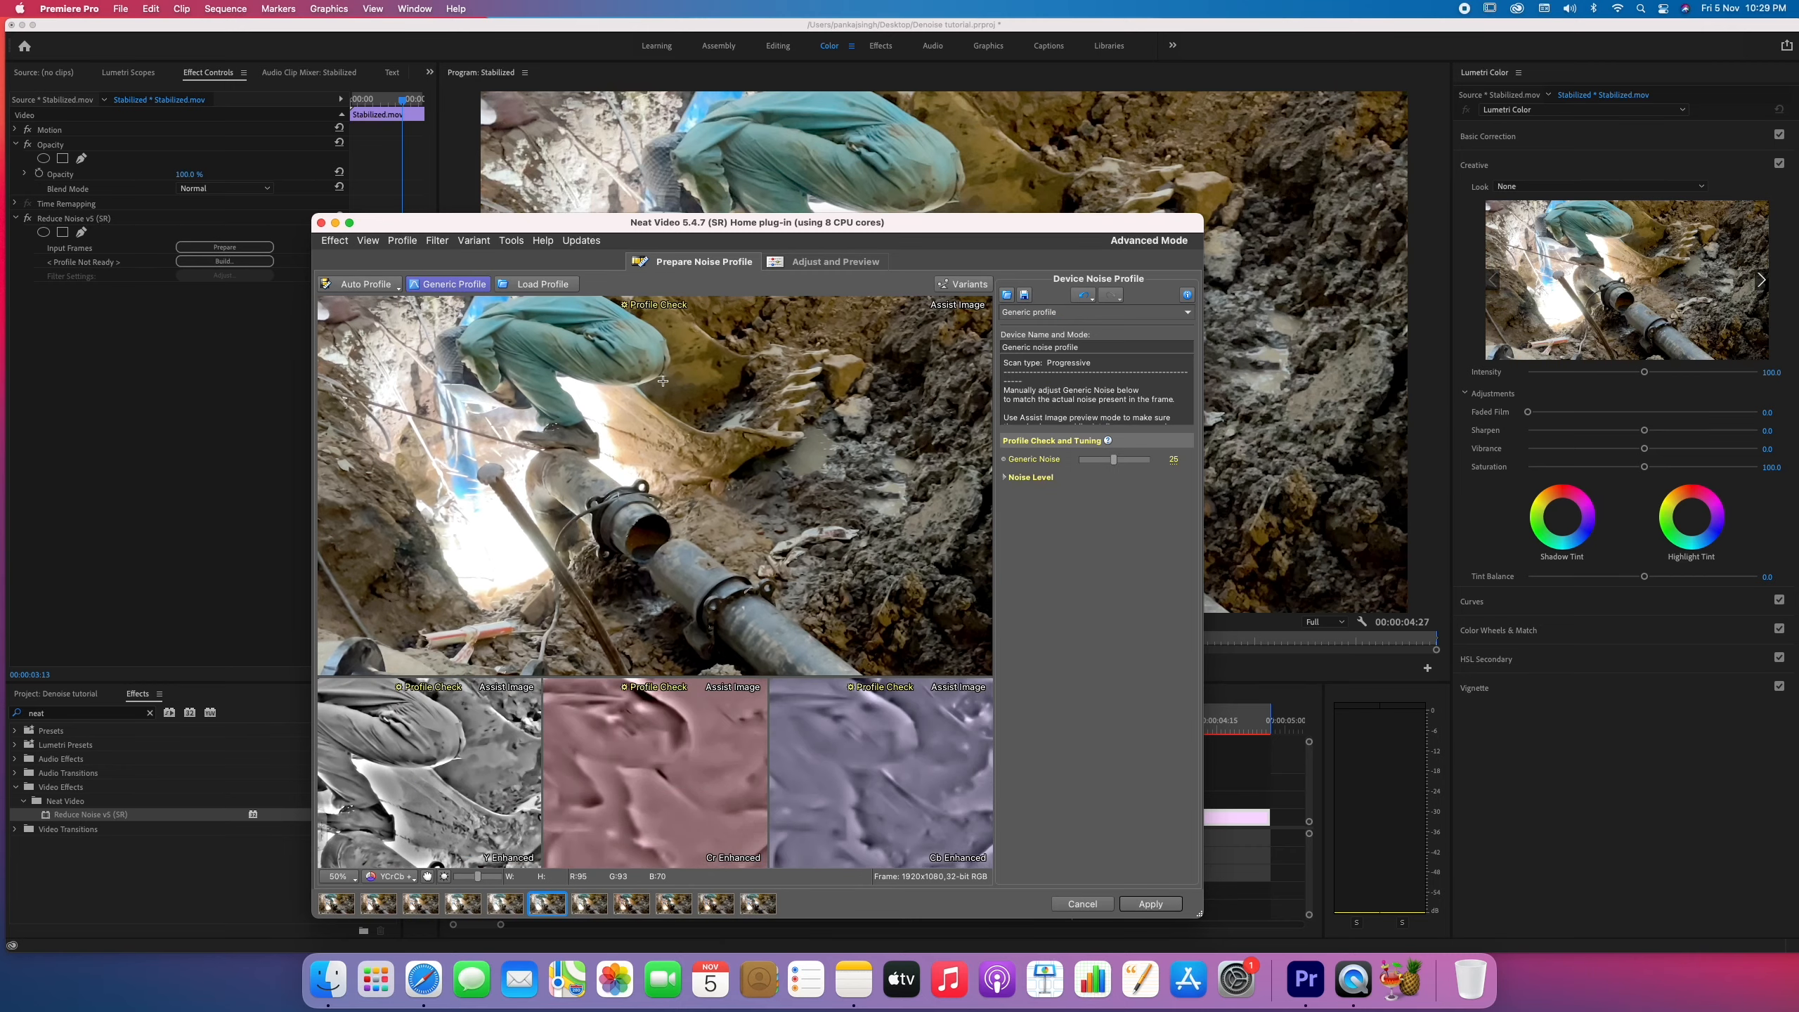
# Mark a noise sample about 433 by 512 px on the muddy ground beside the excavator bucket and build the noise profile.
pyautogui.moveTo(773, 319); pyautogui.dragTo(941, 598)
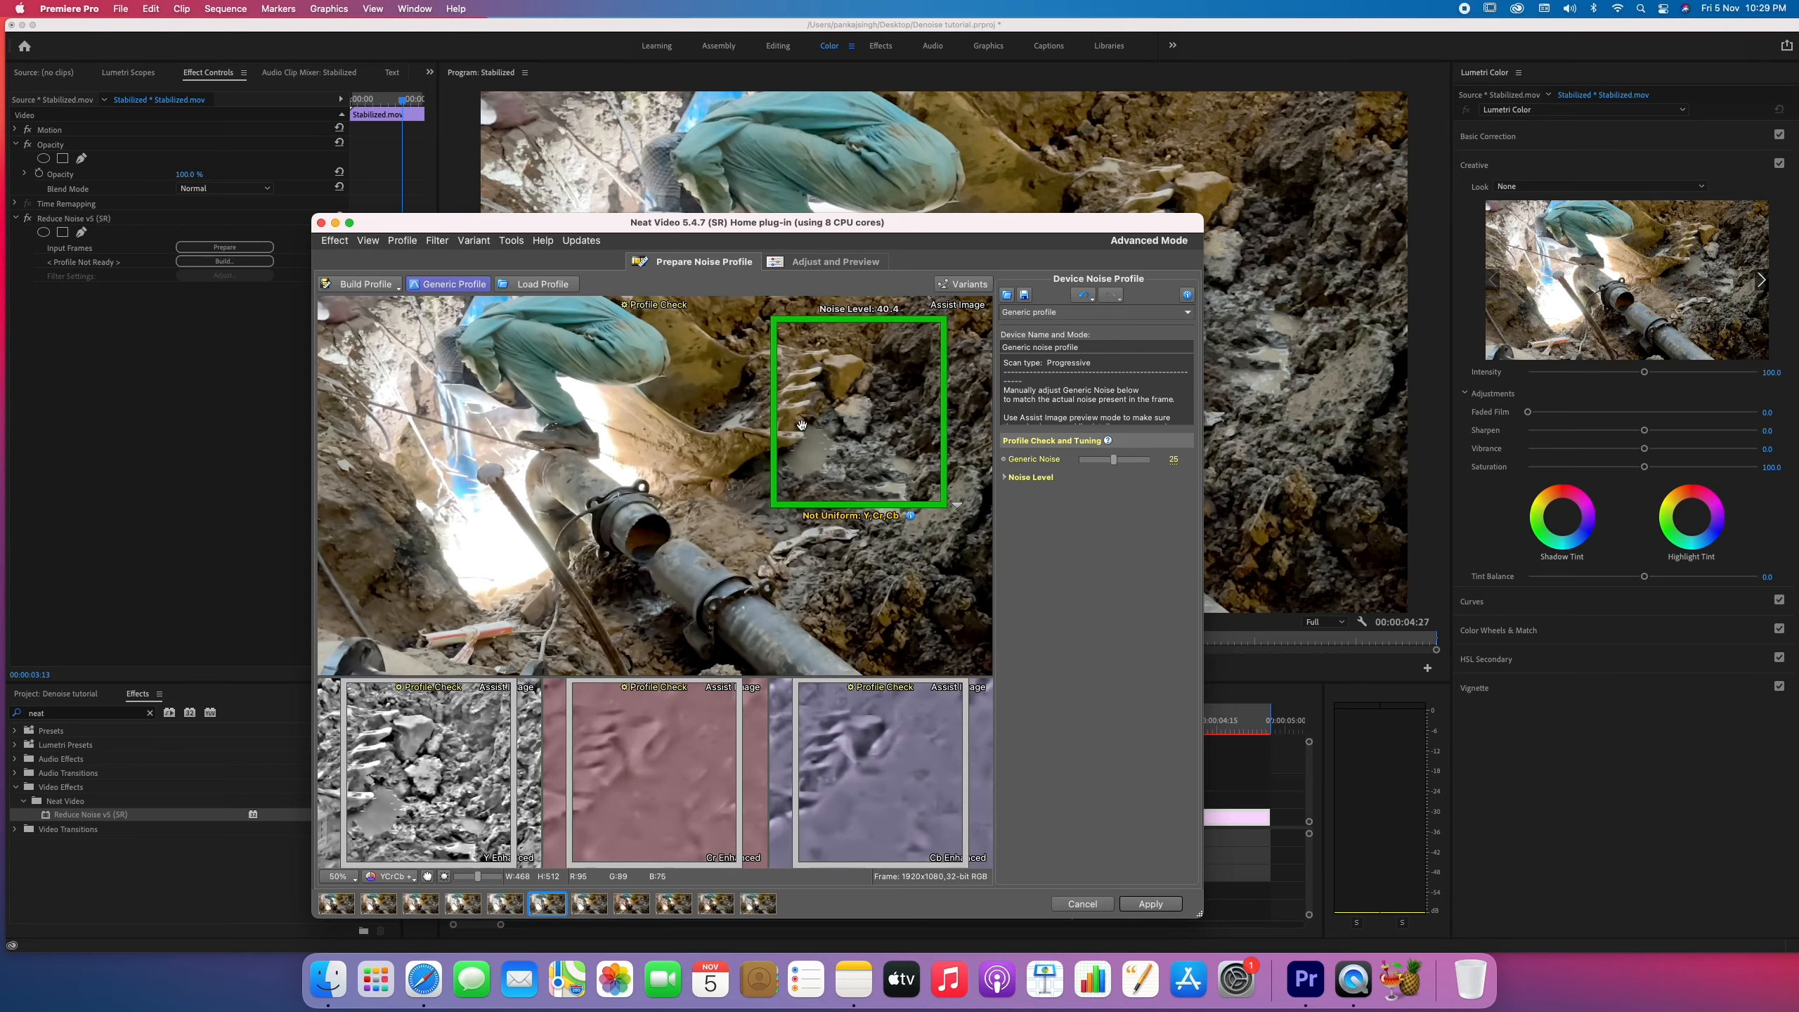
pyautogui.moveTo(737, 402)
pyautogui.mouseDown()
pyautogui.moveTo(996, 644)
pyautogui.moveTo(914, 638)
pyautogui.mouseUp()
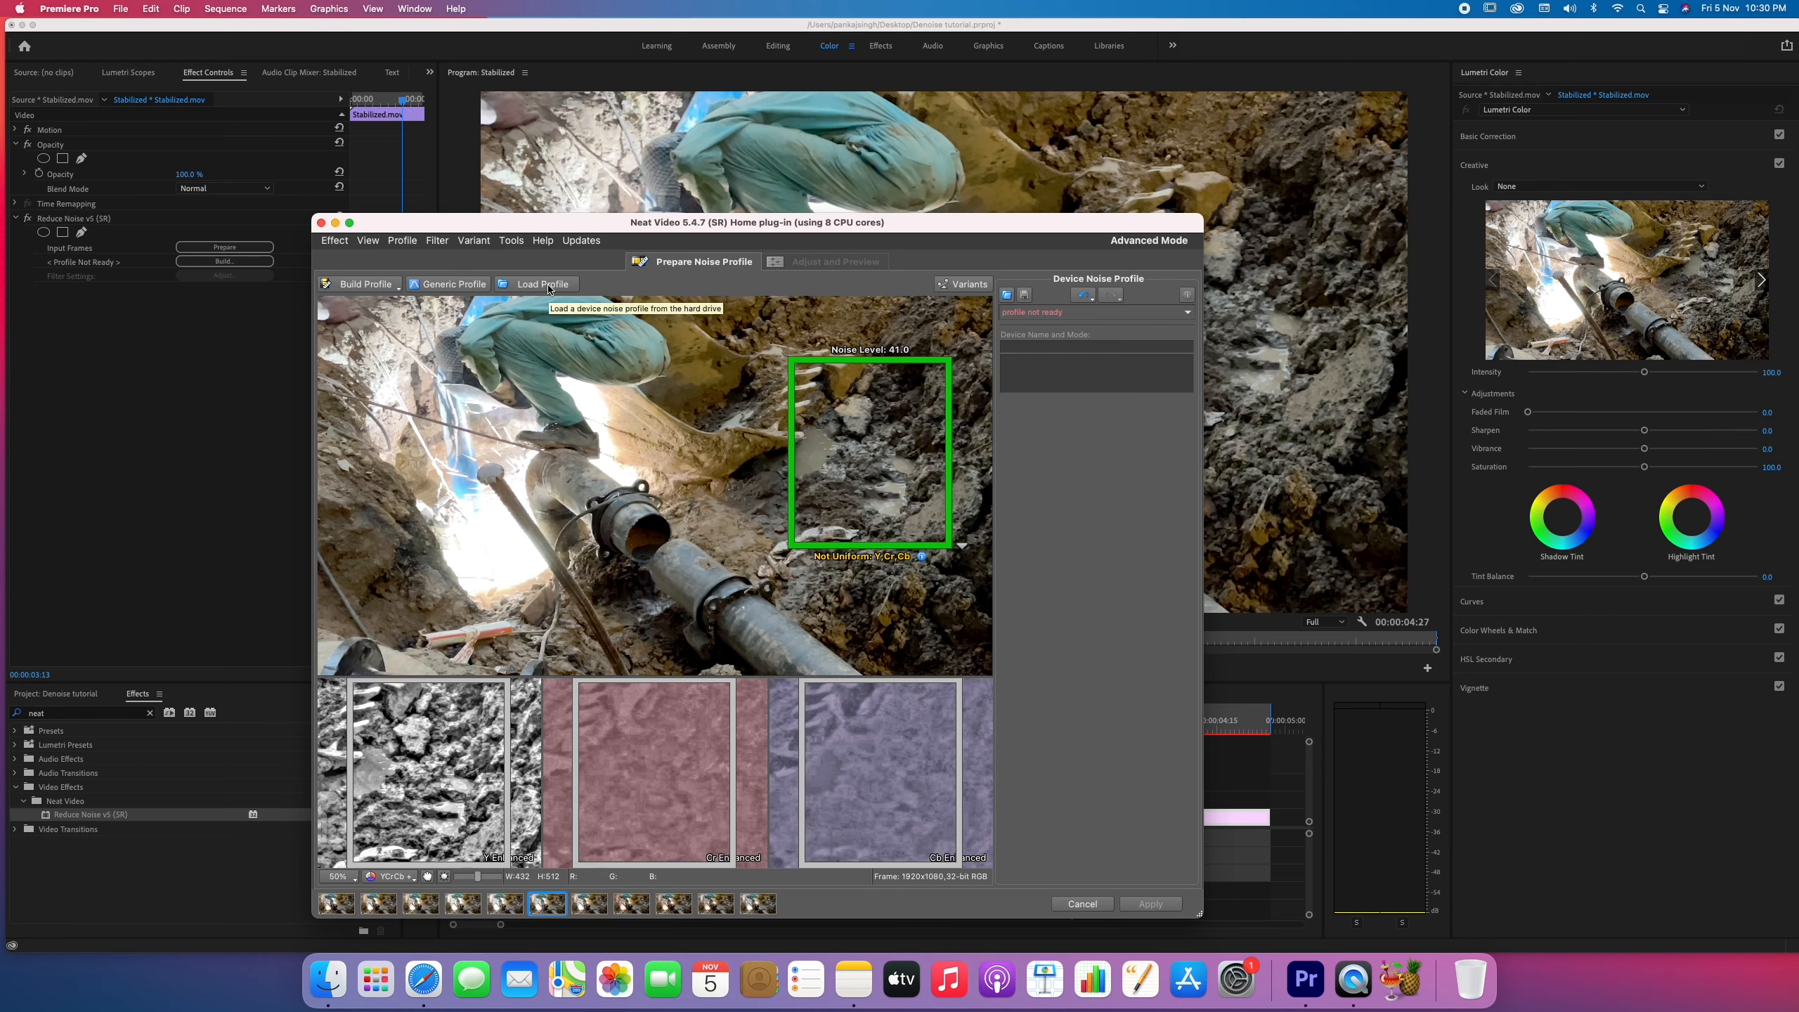
pyautogui.click(548, 288)
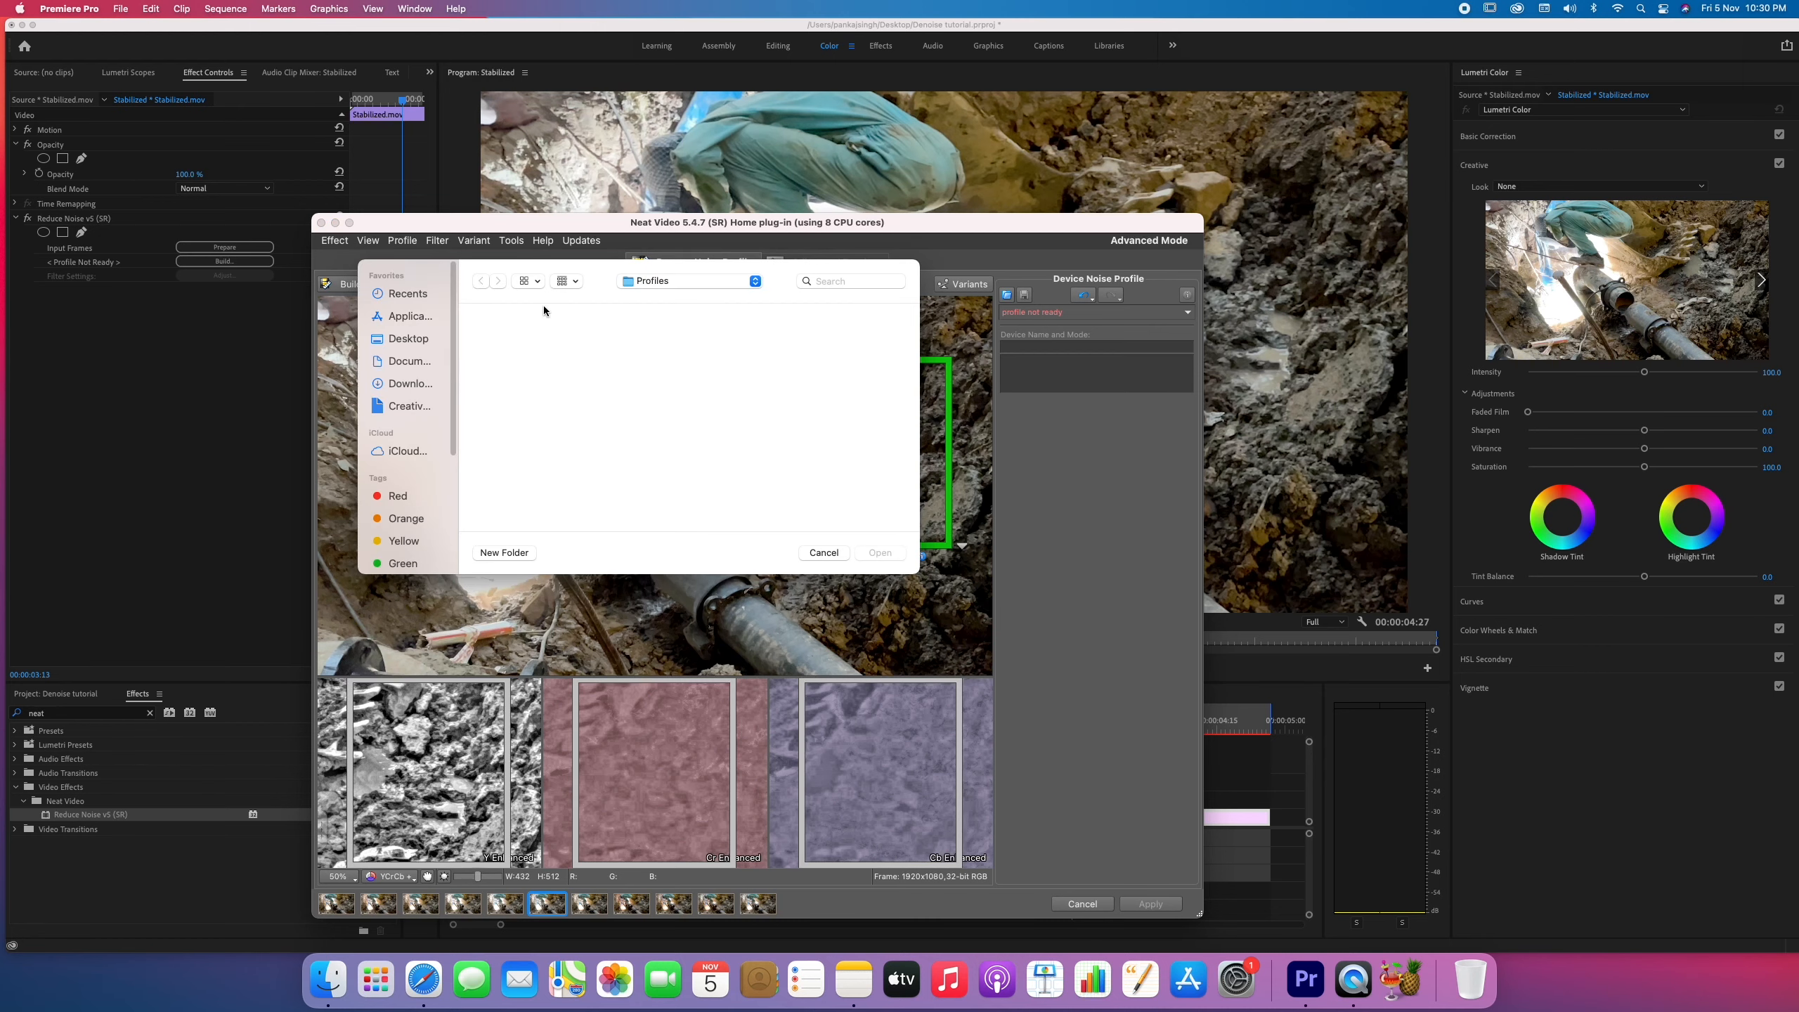
pyautogui.click(822, 553)
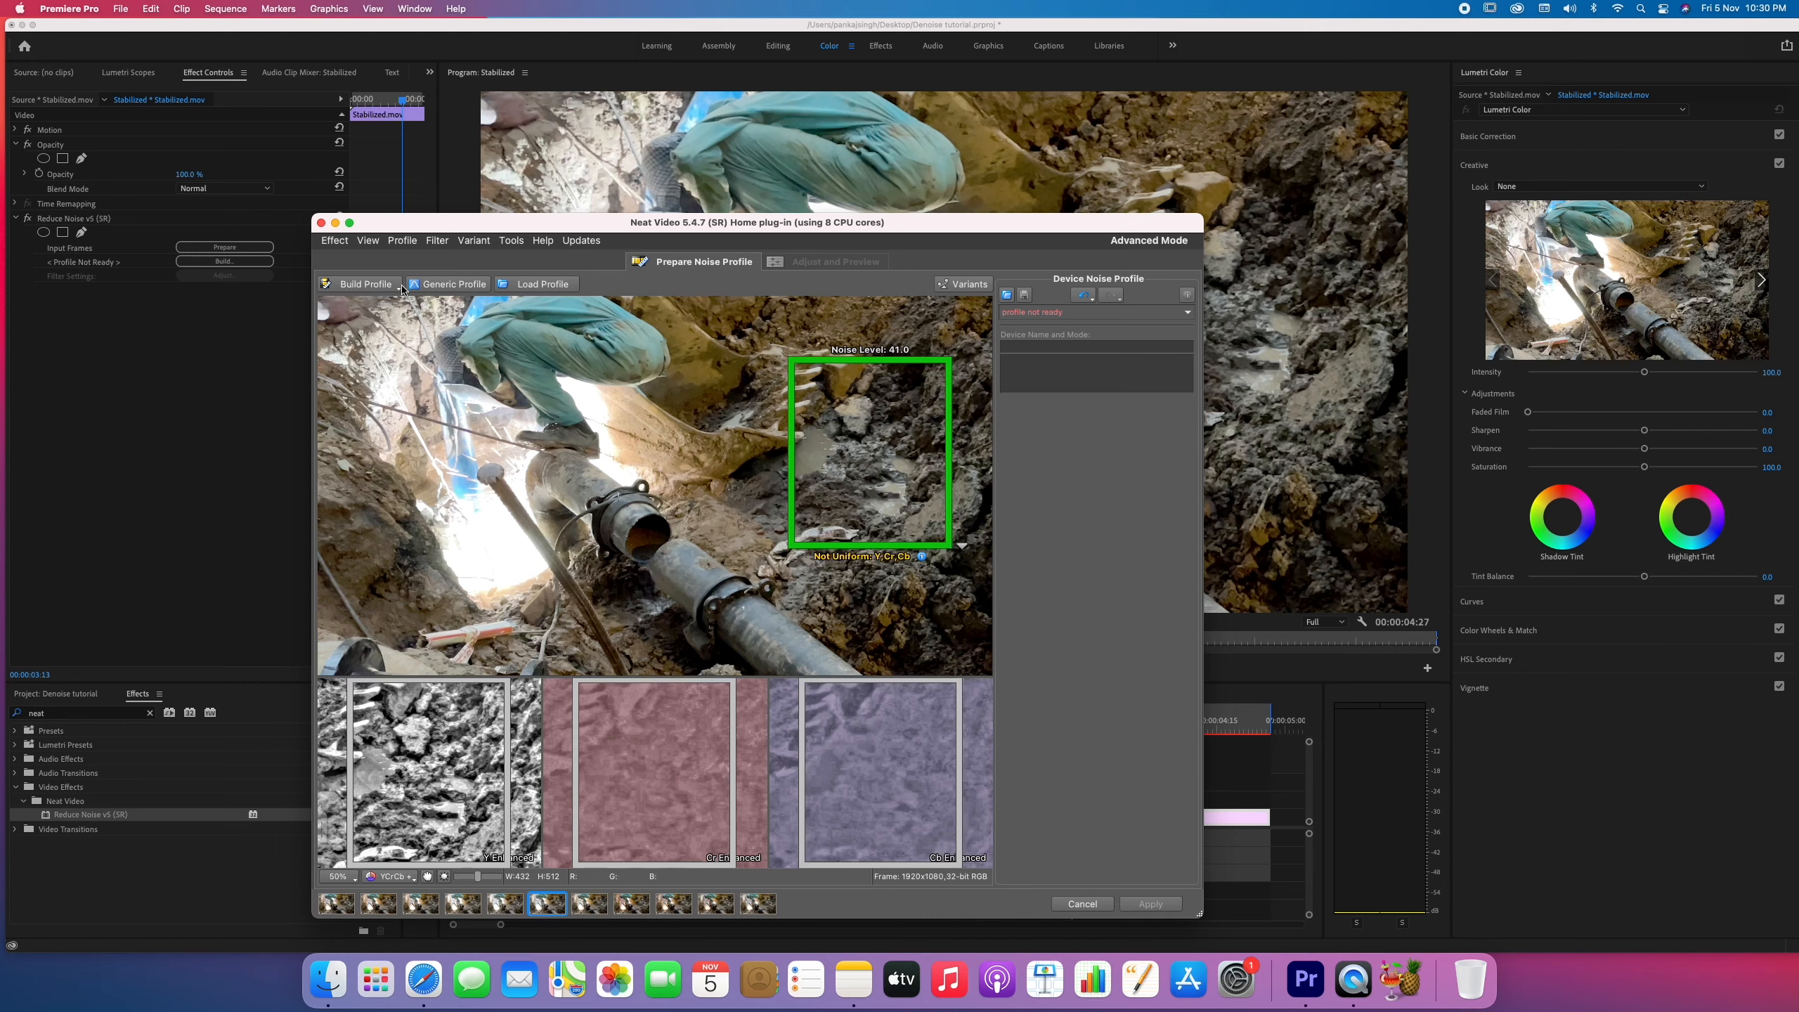
pyautogui.click(365, 285)
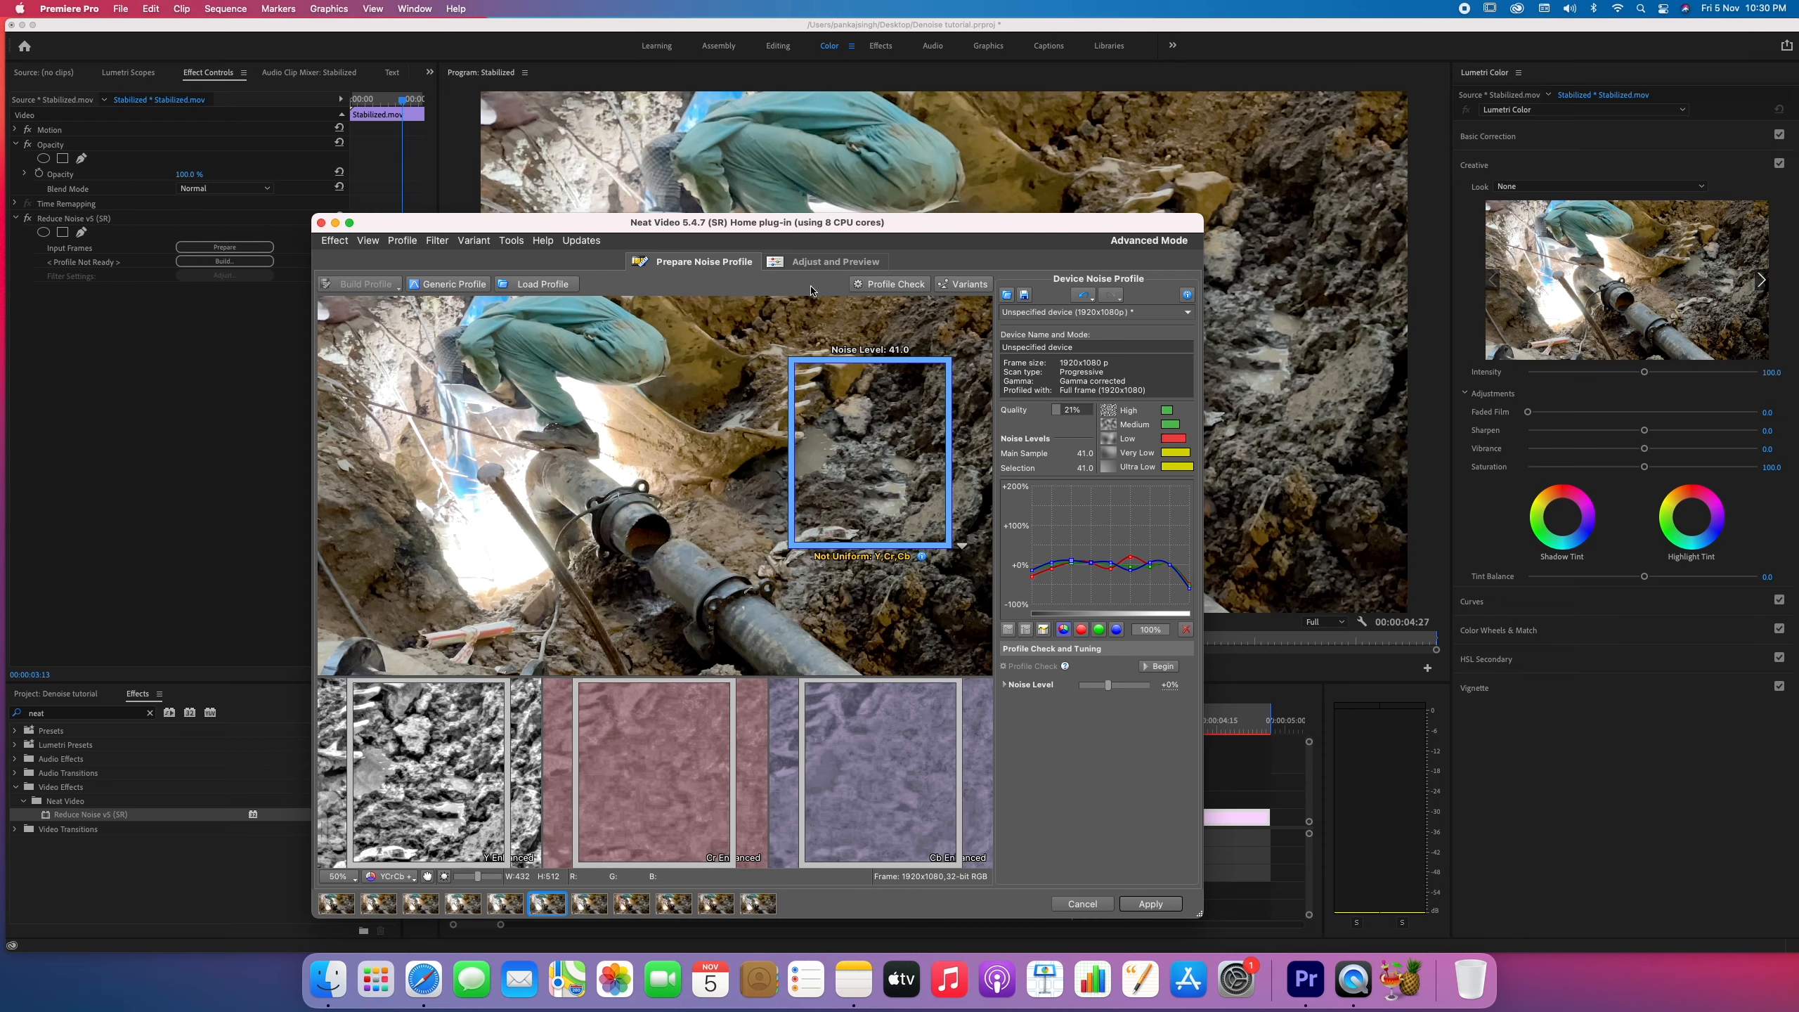
# Preview the filtered result over the pipe and muddy ground with the default filter settings, and apply the noise reduction.
pyautogui.click(832, 264)
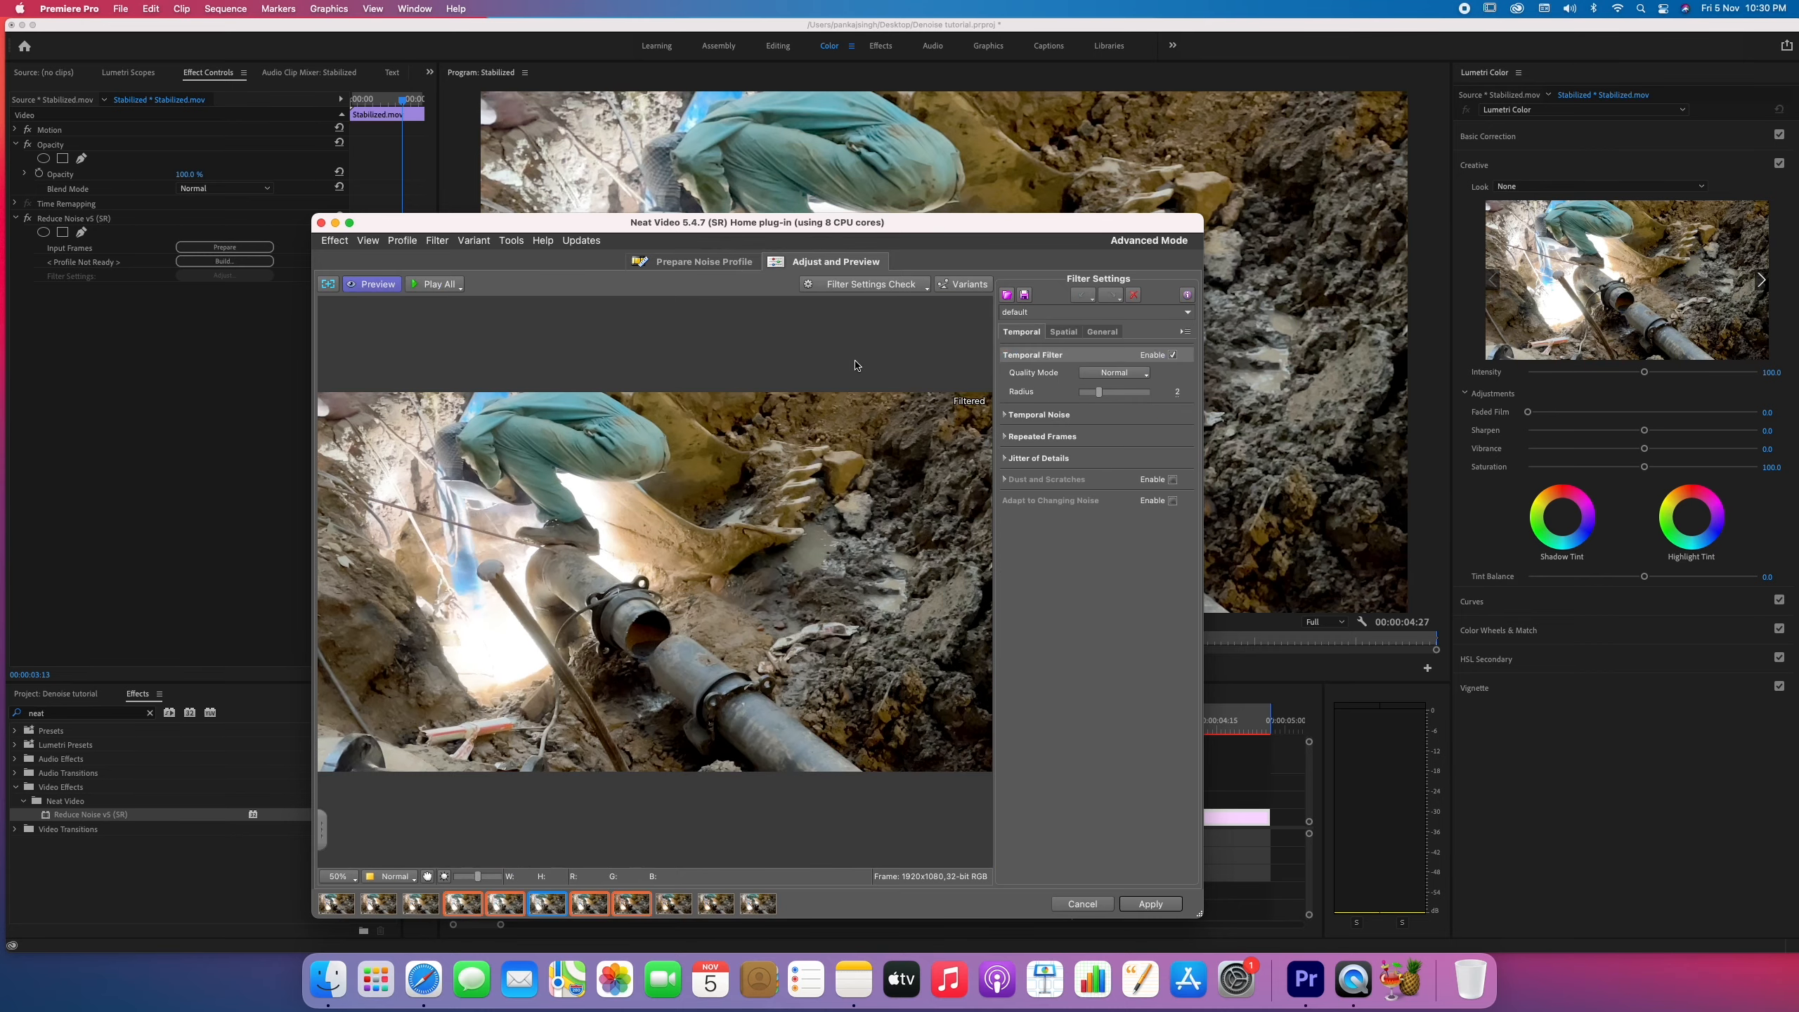
pyautogui.moveTo(721, 421); pyautogui.dragTo(923, 657)
pyautogui.moveTo(865, 497); pyautogui.dragTo(674, 632)
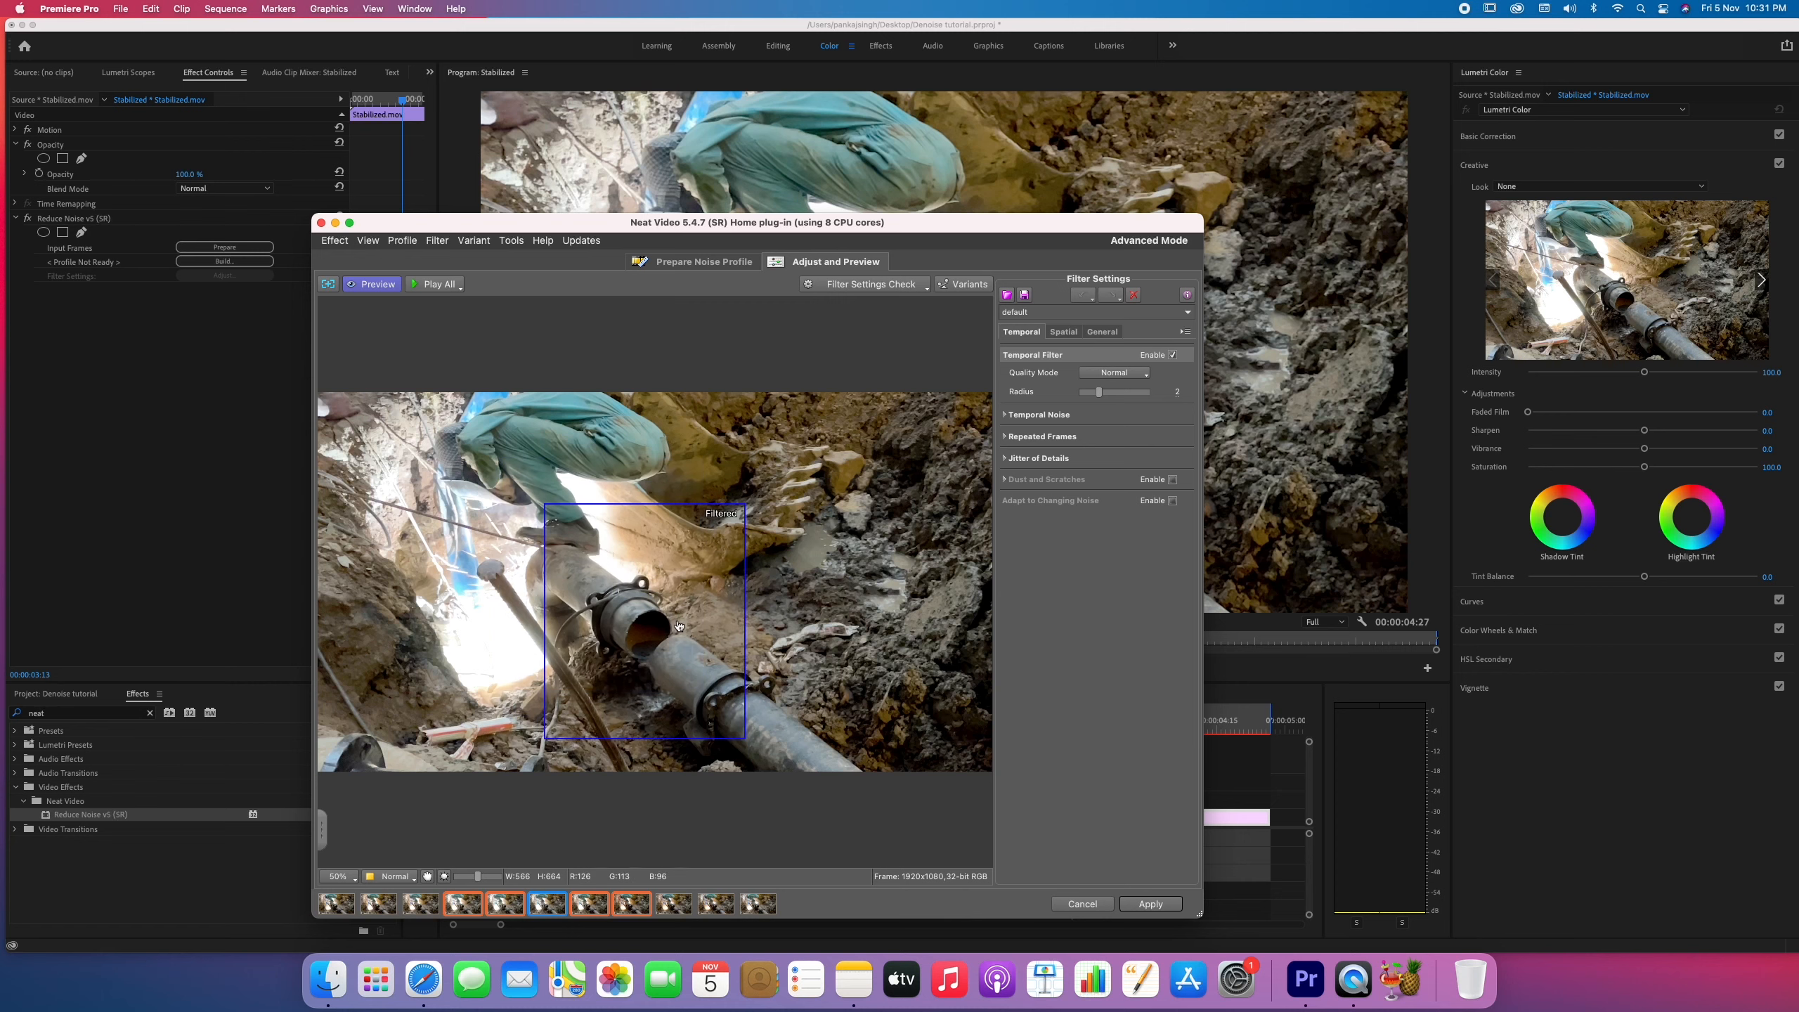
pyautogui.moveTo(694, 672); pyautogui.dragTo(814, 444)
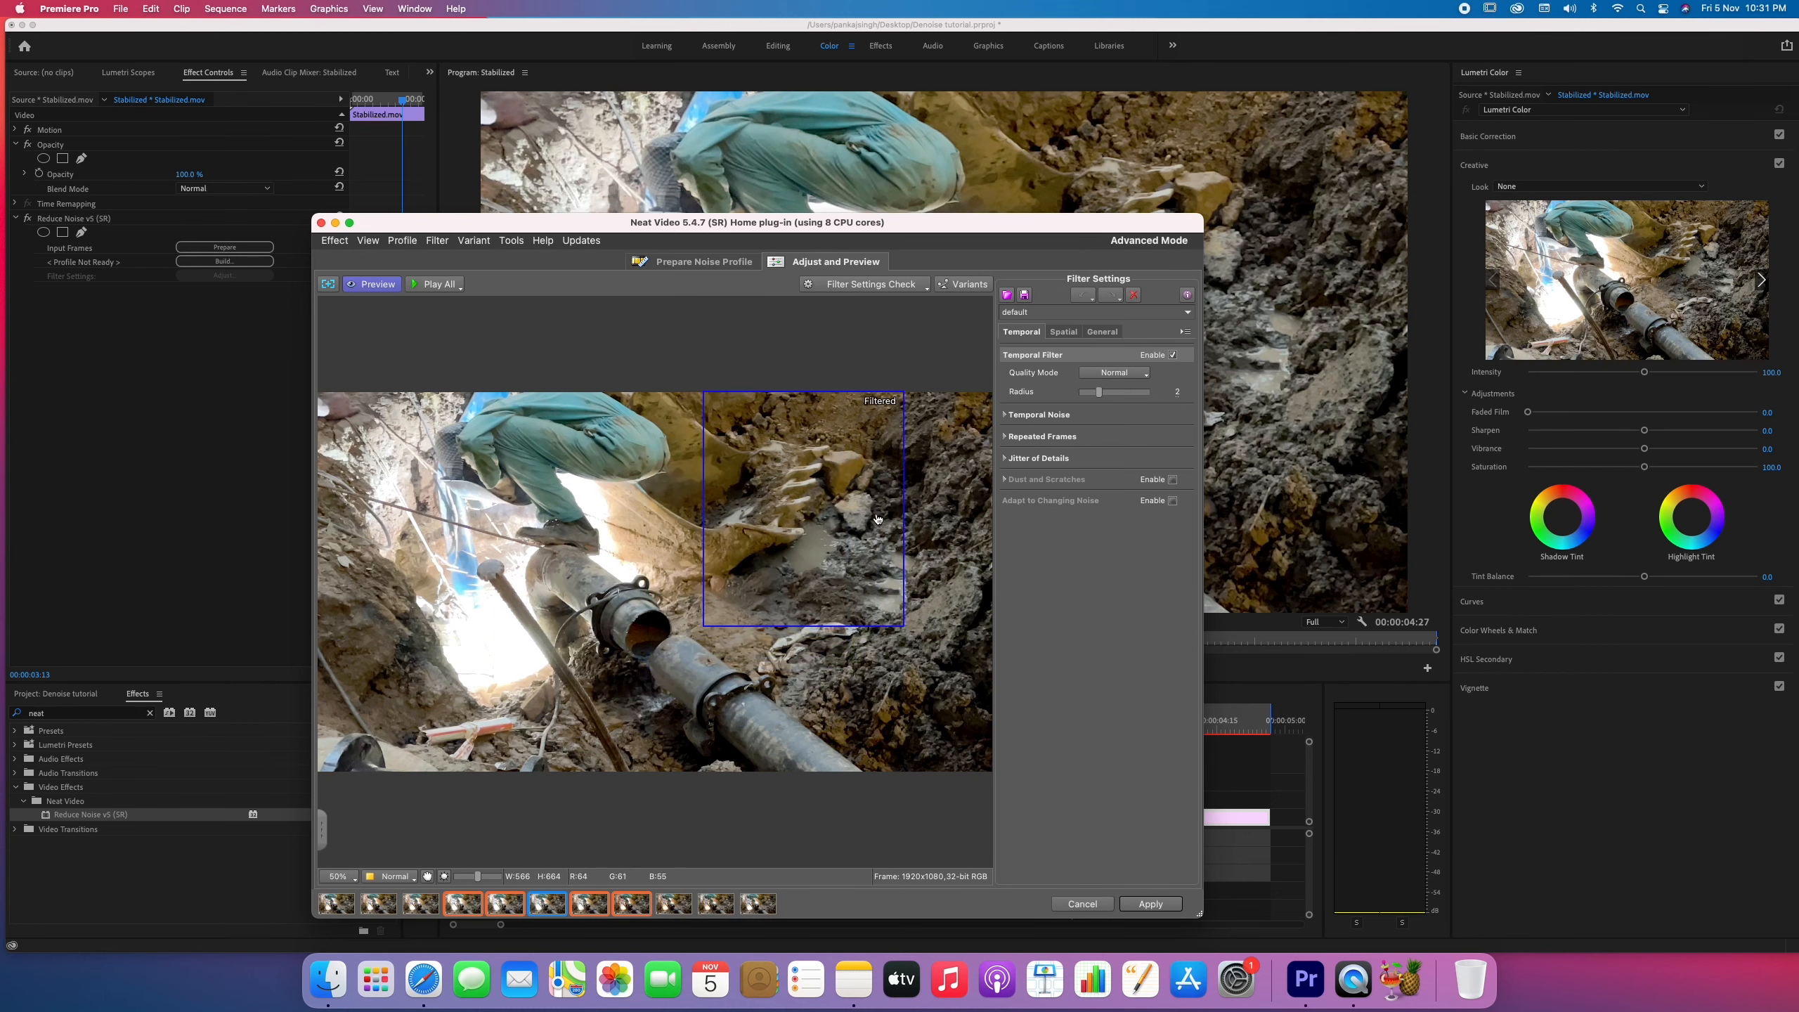
pyautogui.moveTo(793, 496); pyautogui.dragTo(900, 497)
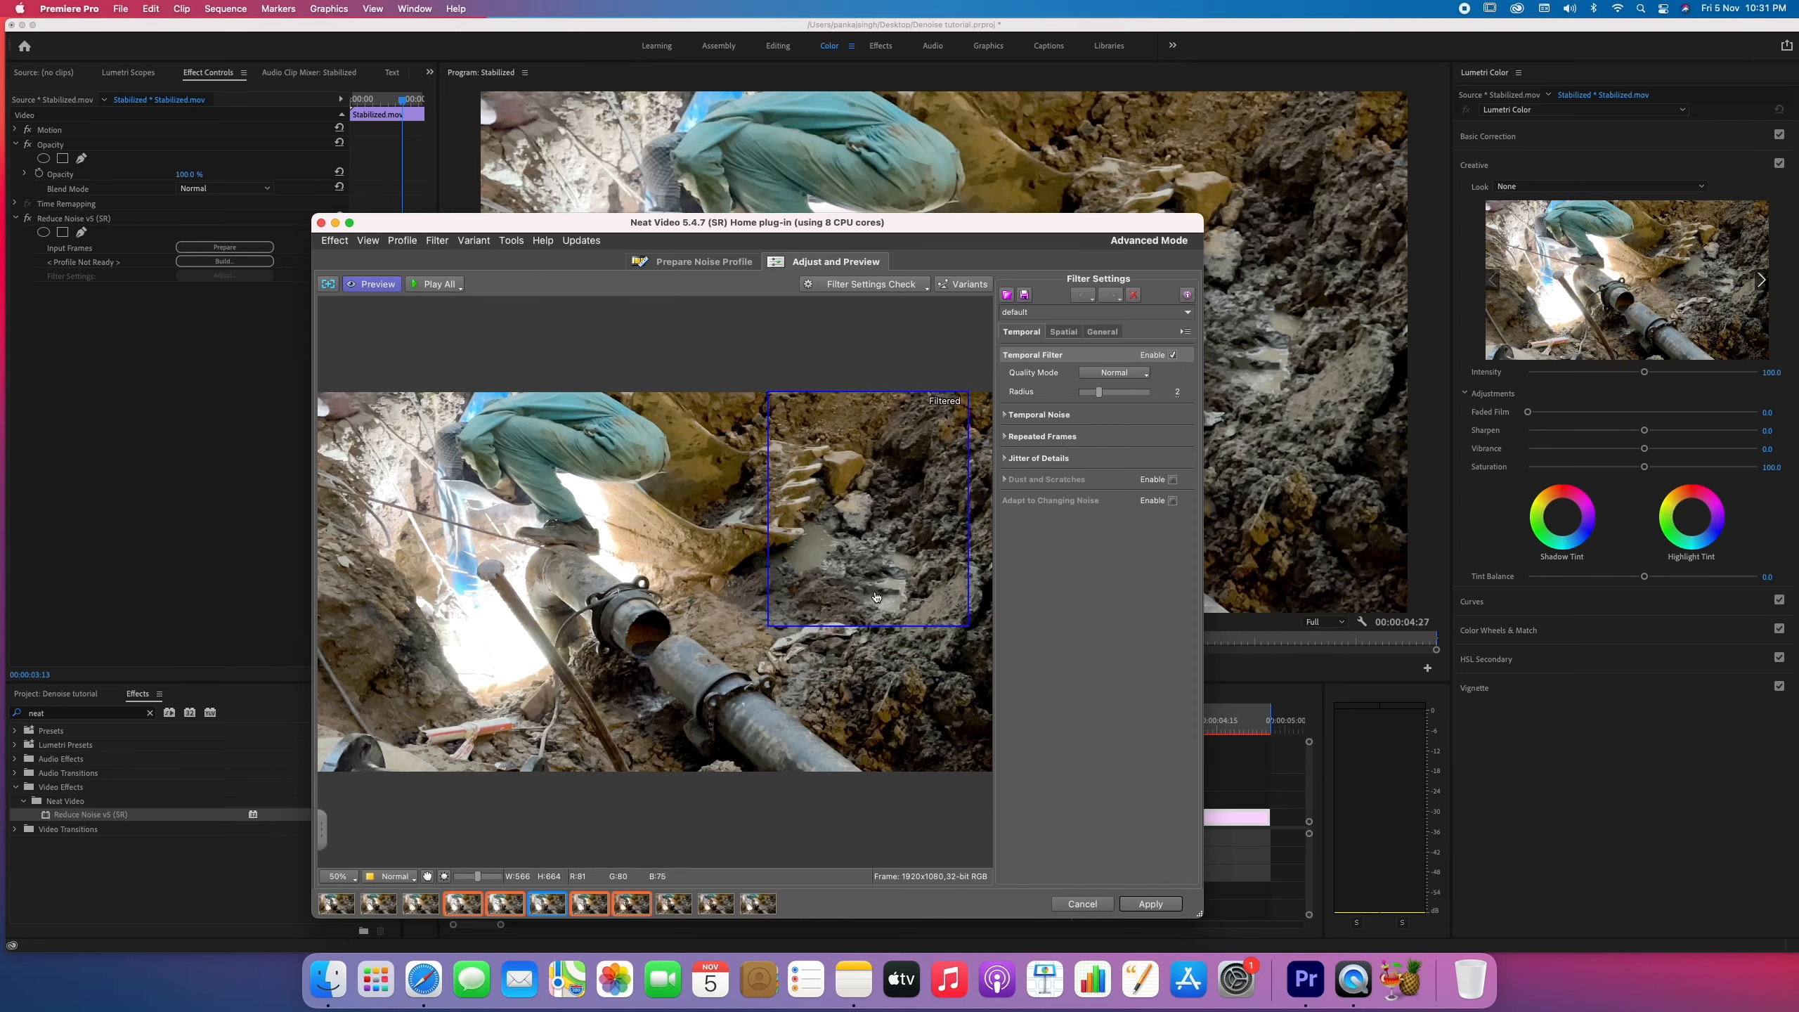
pyautogui.click(1149, 909)
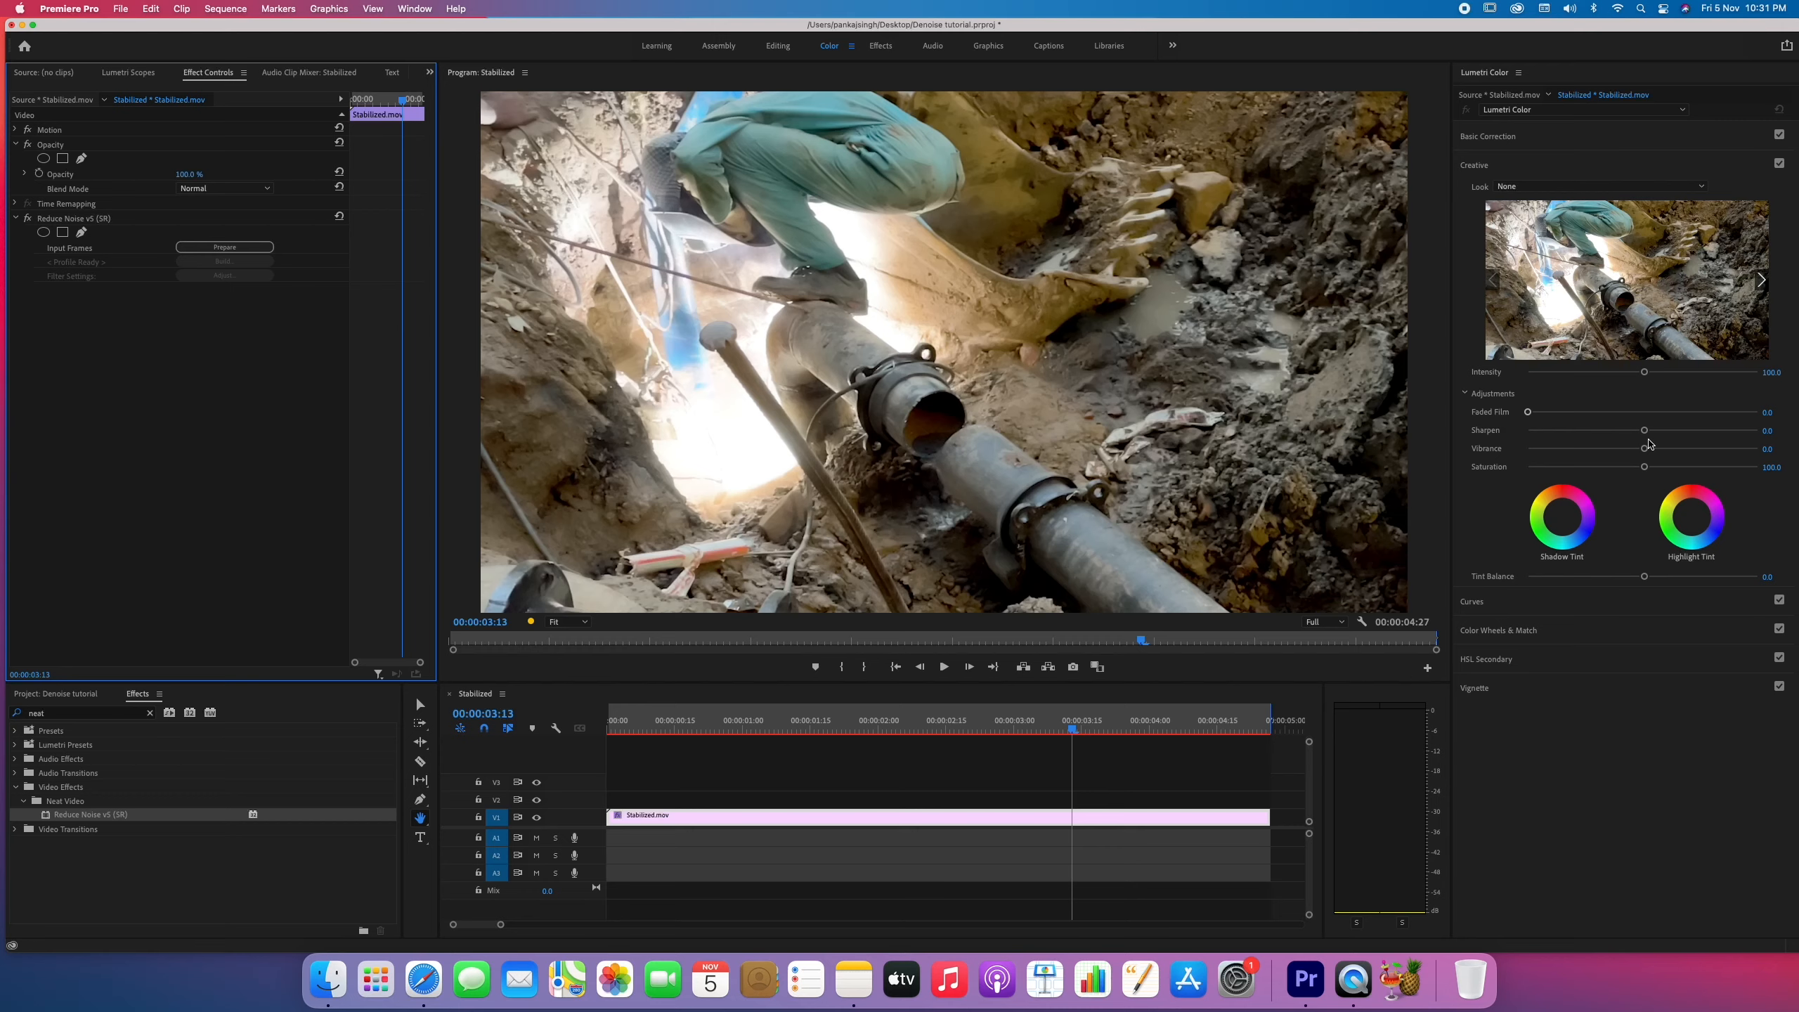
# Set the clip's creative Sharpen to 49.4, compare with Lumetri Color off and on, and raise it to 57.3.
pyautogui.moveTo(1646, 432); pyautogui.dragTo(1699, 431)
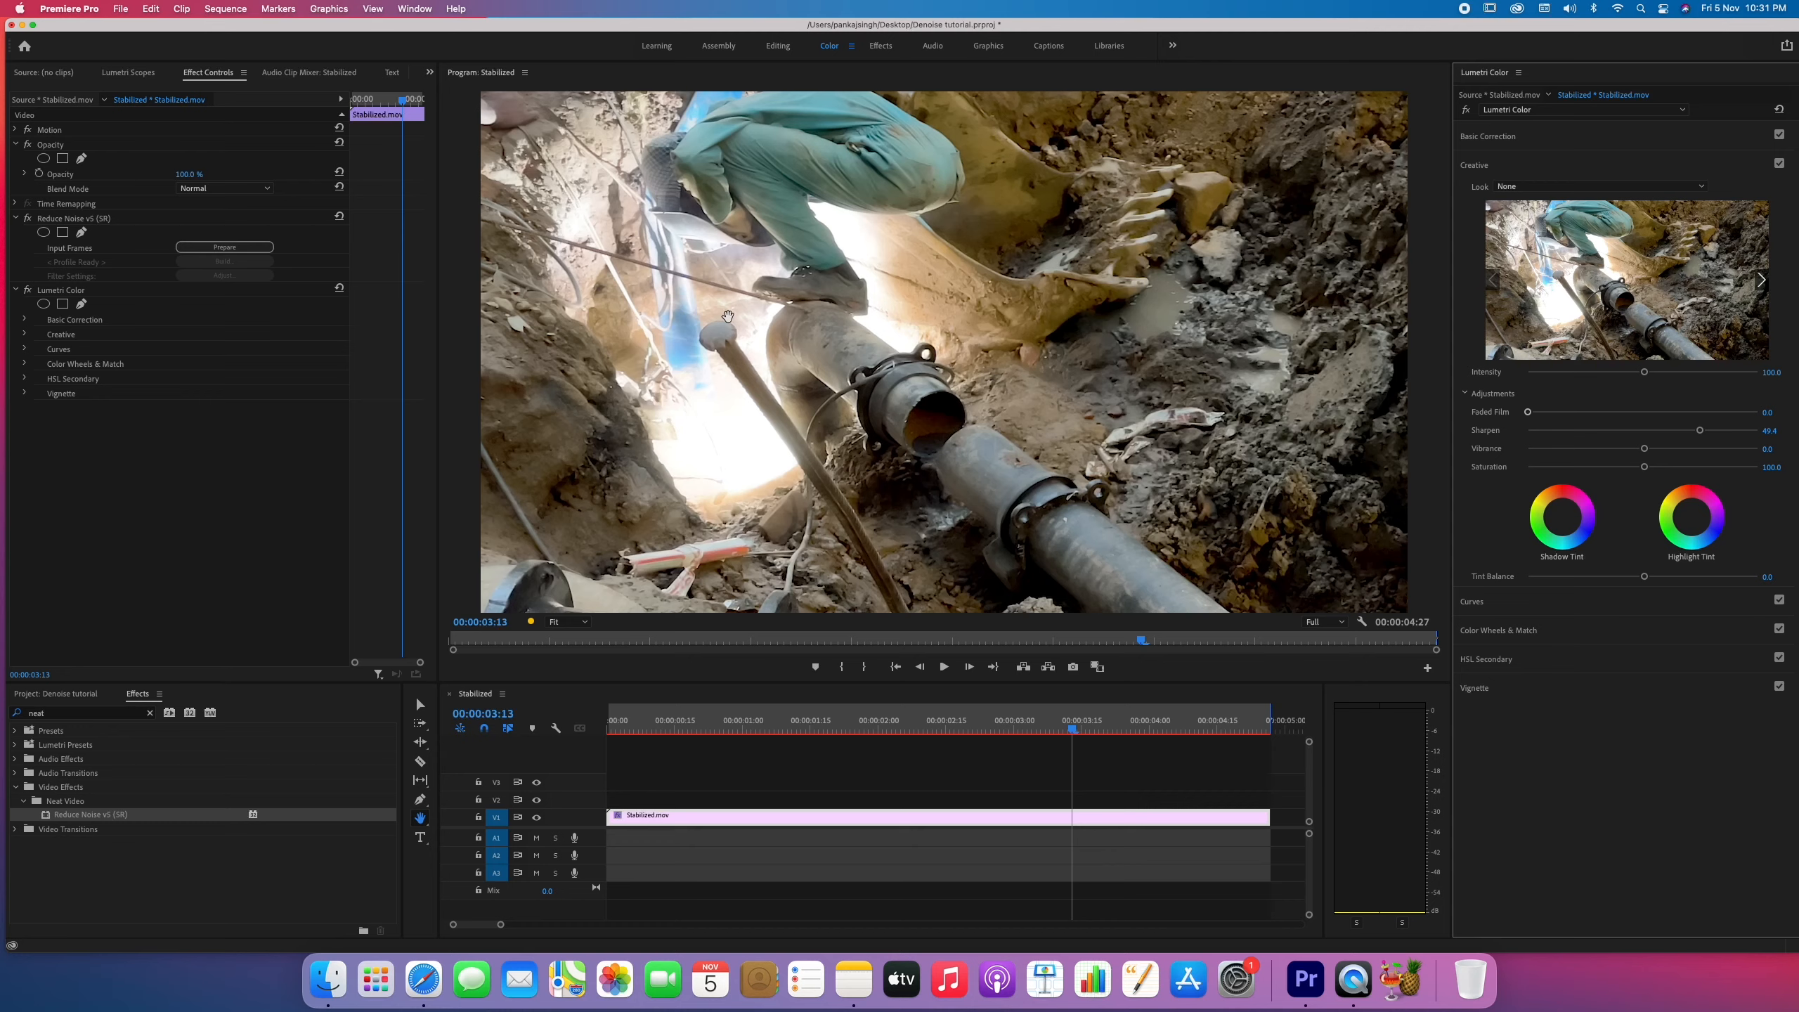
pyautogui.click(27, 290)
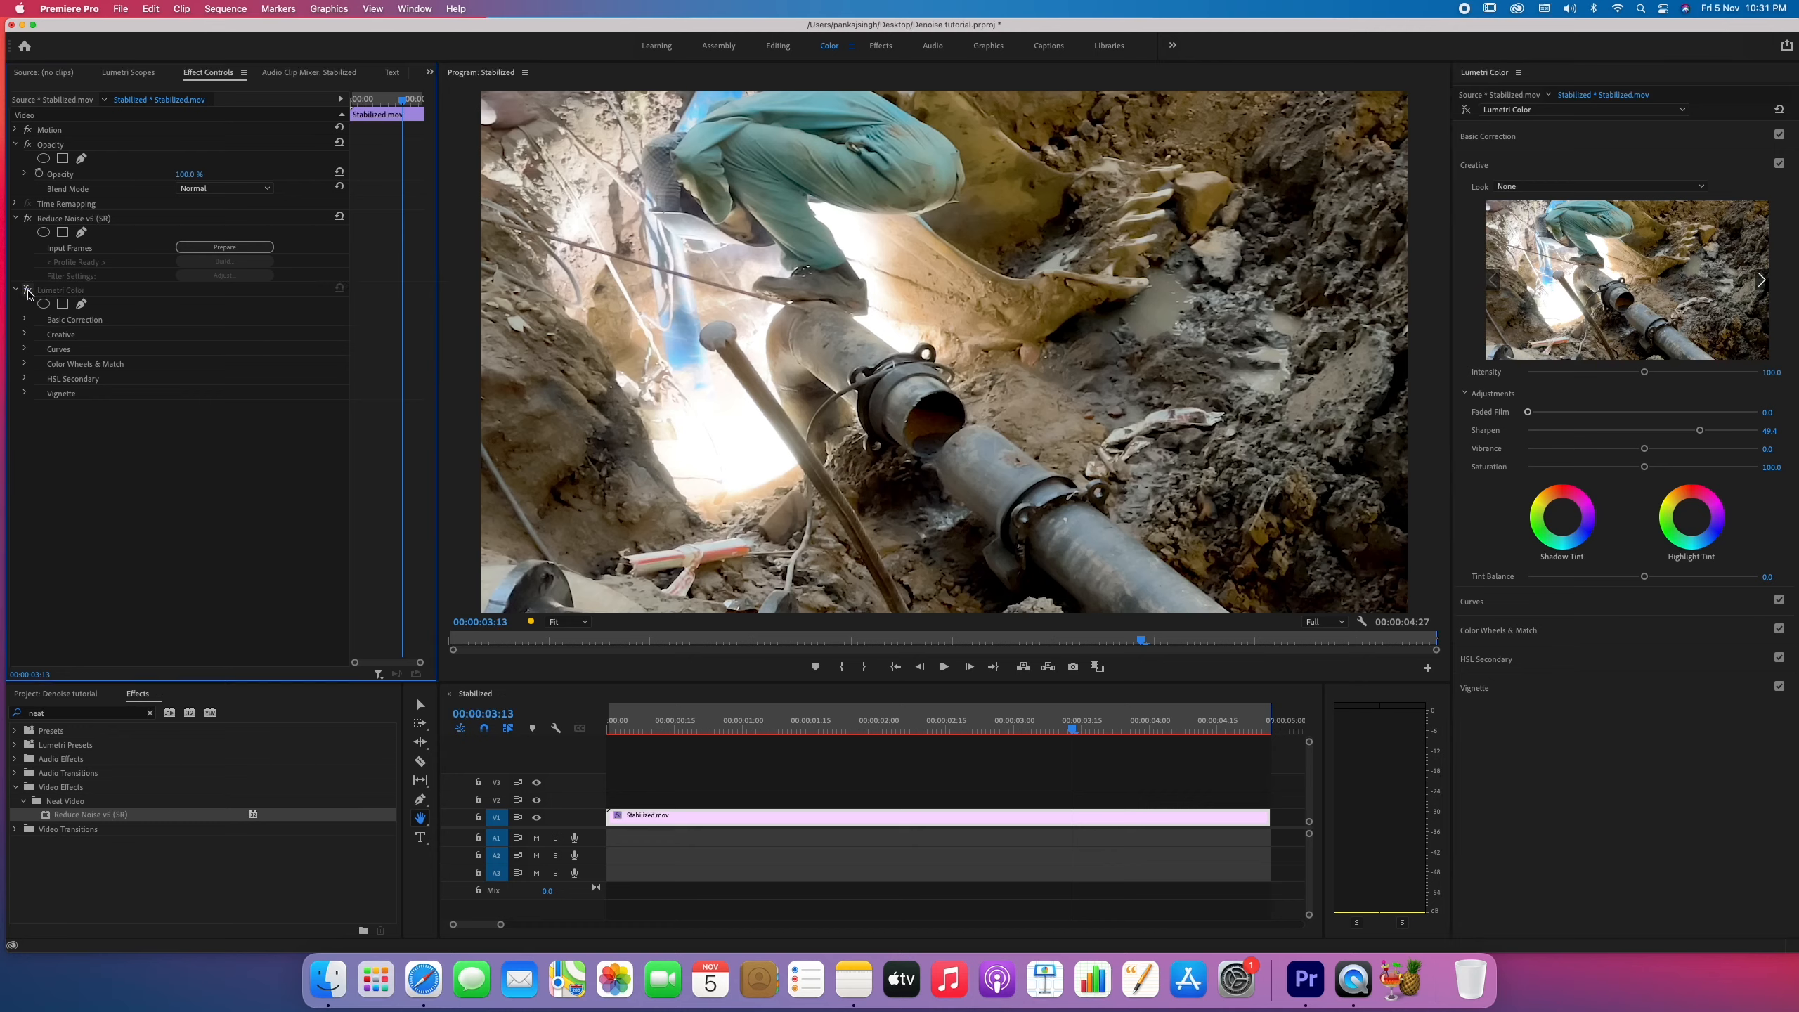
pyautogui.click(27, 290)
pyautogui.click(28, 290)
pyautogui.click(27, 290)
pyautogui.click(27, 290)
pyautogui.moveTo(1701, 431); pyautogui.dragTo(1709, 431)
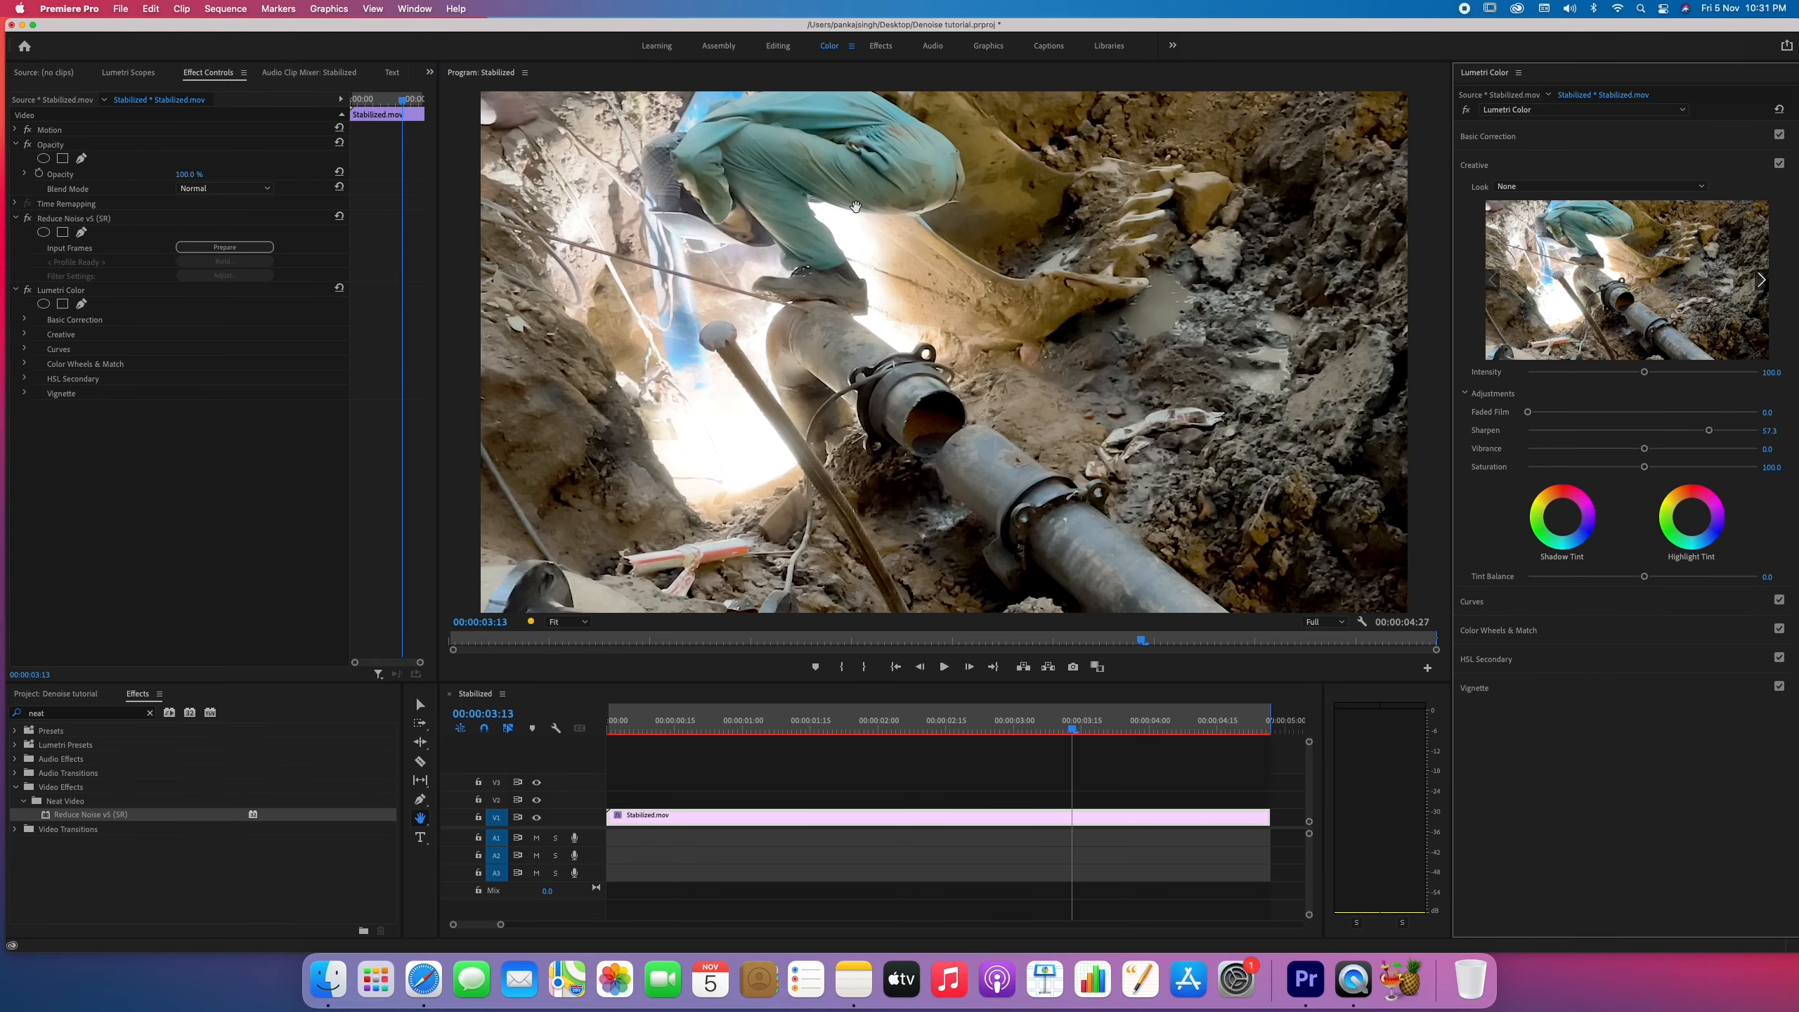
# Compare the clip with Lumetri Color and Reduce Noise v5 disabled and re-enabled.
pyautogui.click(943, 175)
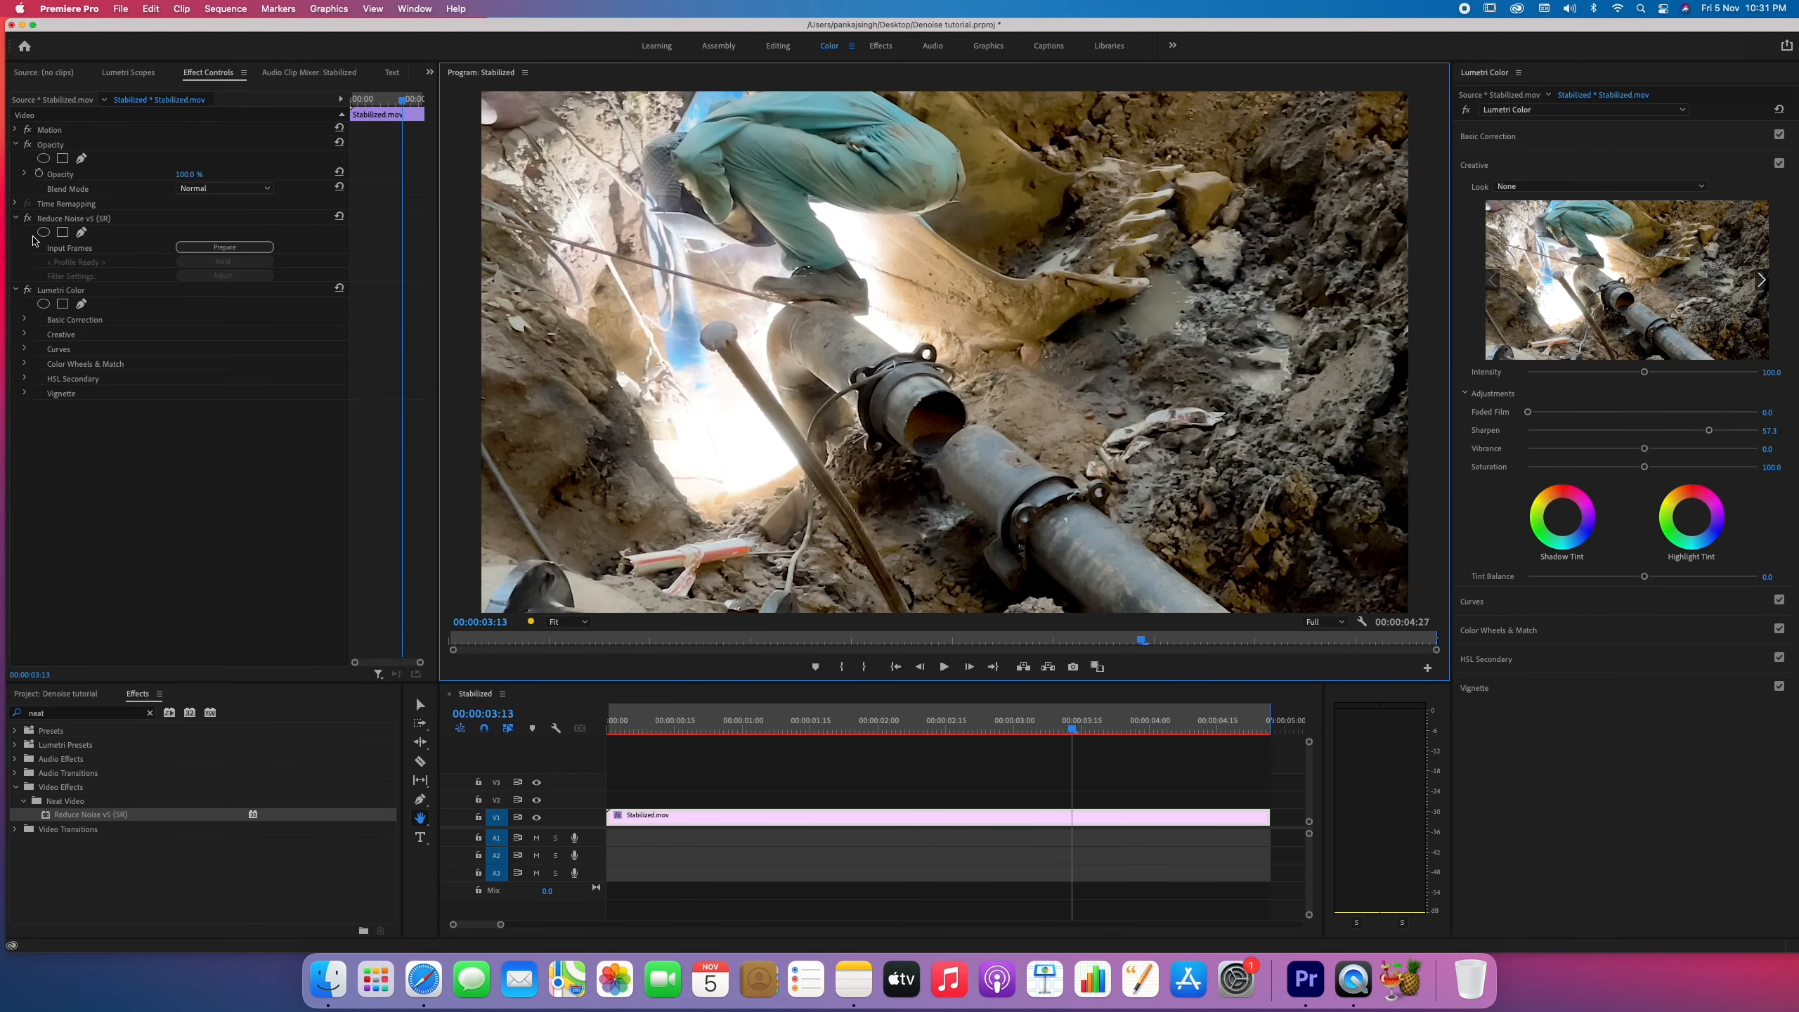
pyautogui.click(32, 292)
pyautogui.click(27, 219)
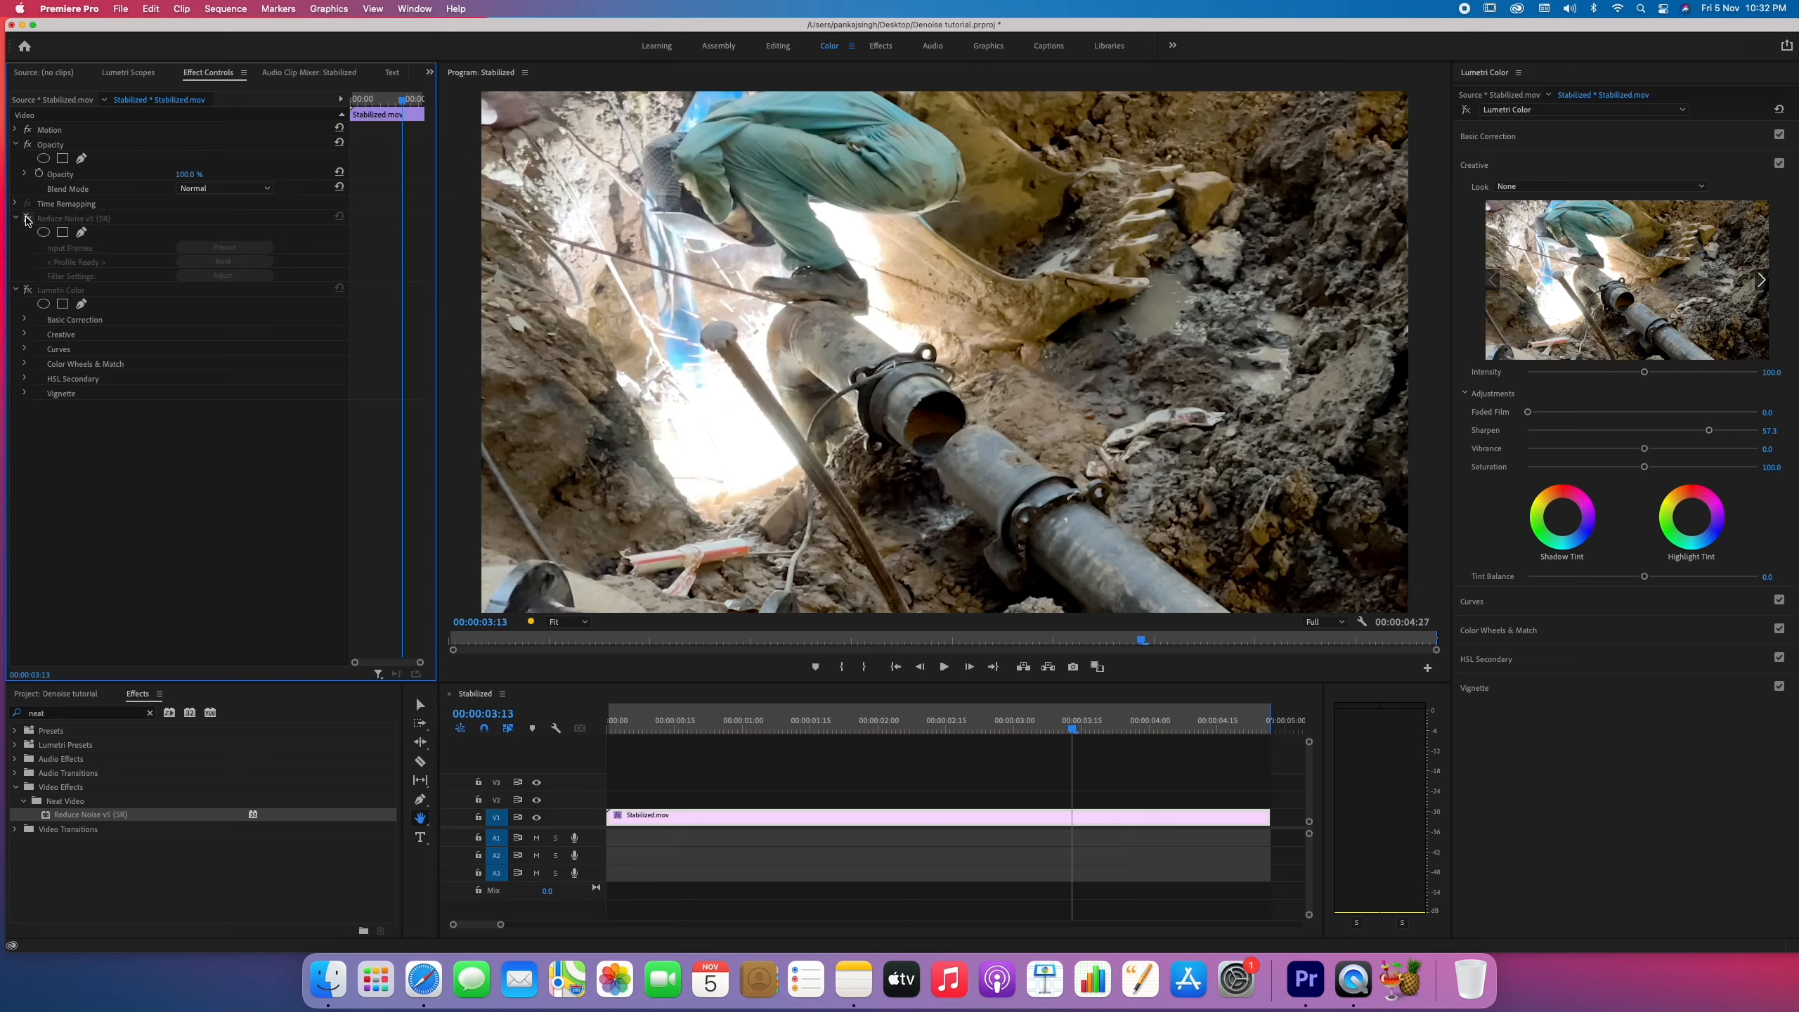
pyautogui.click(27, 219)
pyautogui.click(27, 290)
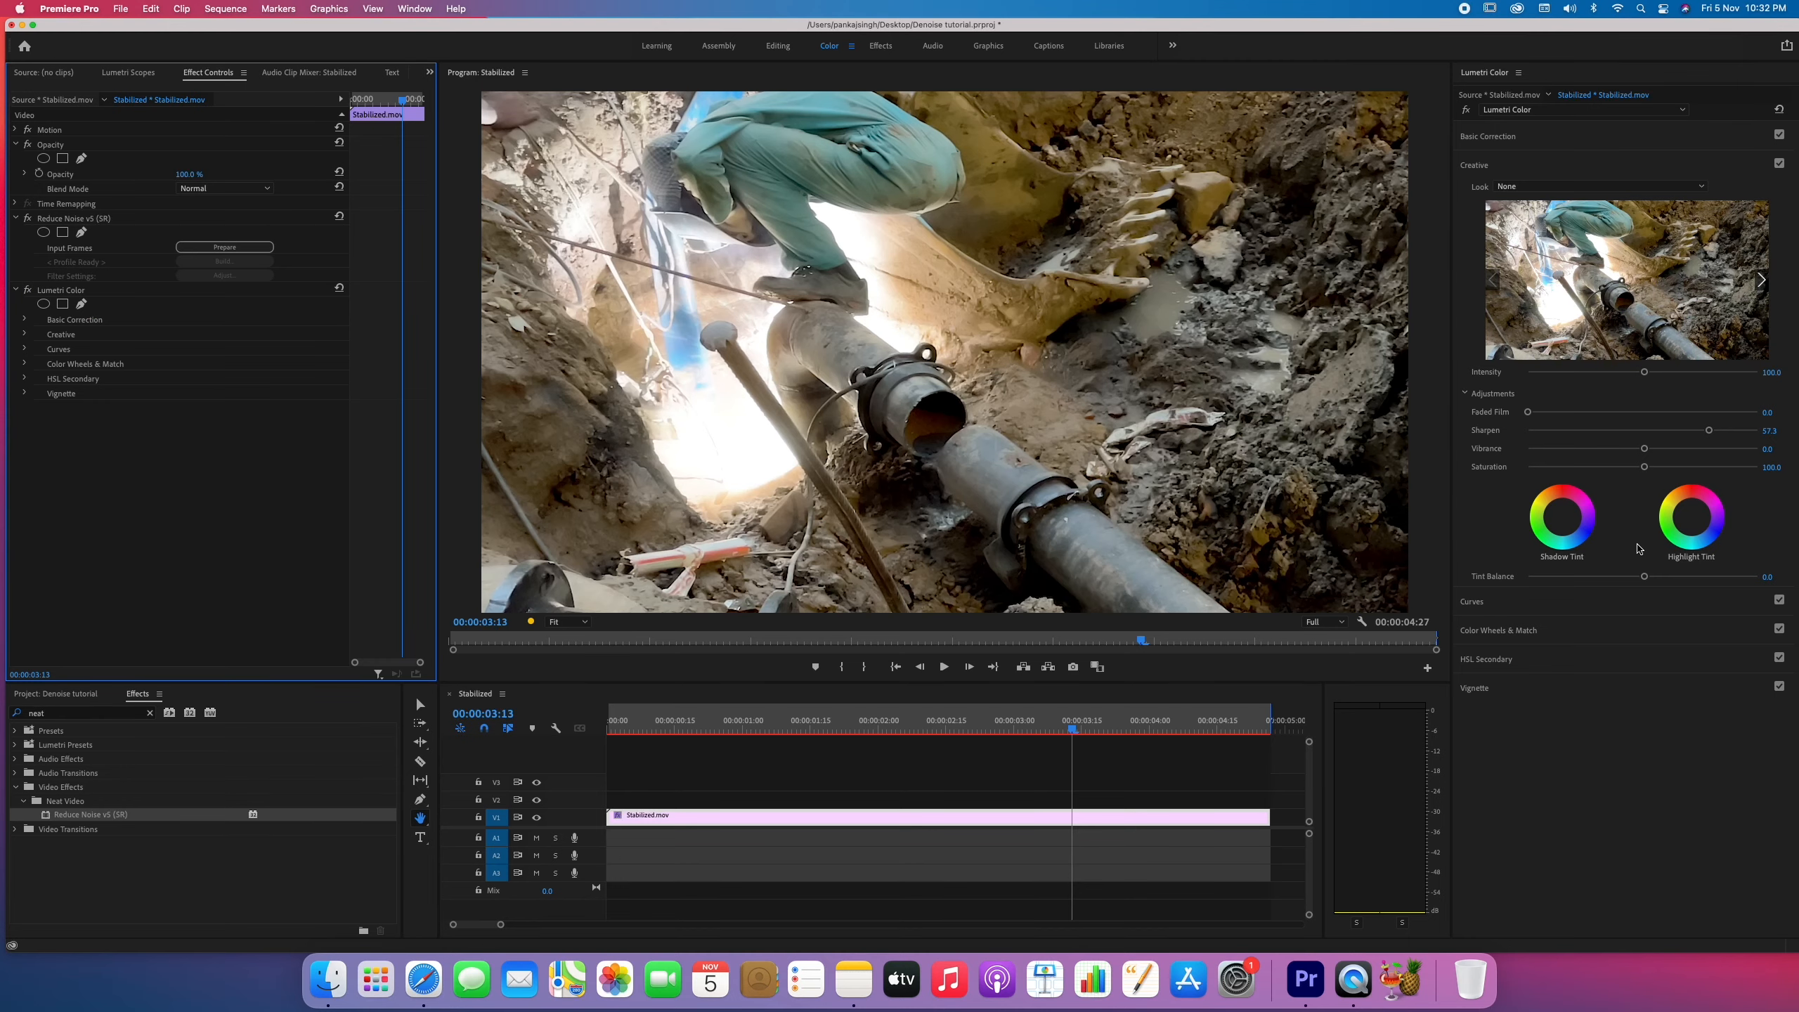
# Raise the clip's creative Sharpen to 57.9 and play the sequence from the start at full playback resolution.
pyautogui.click(1709, 431)
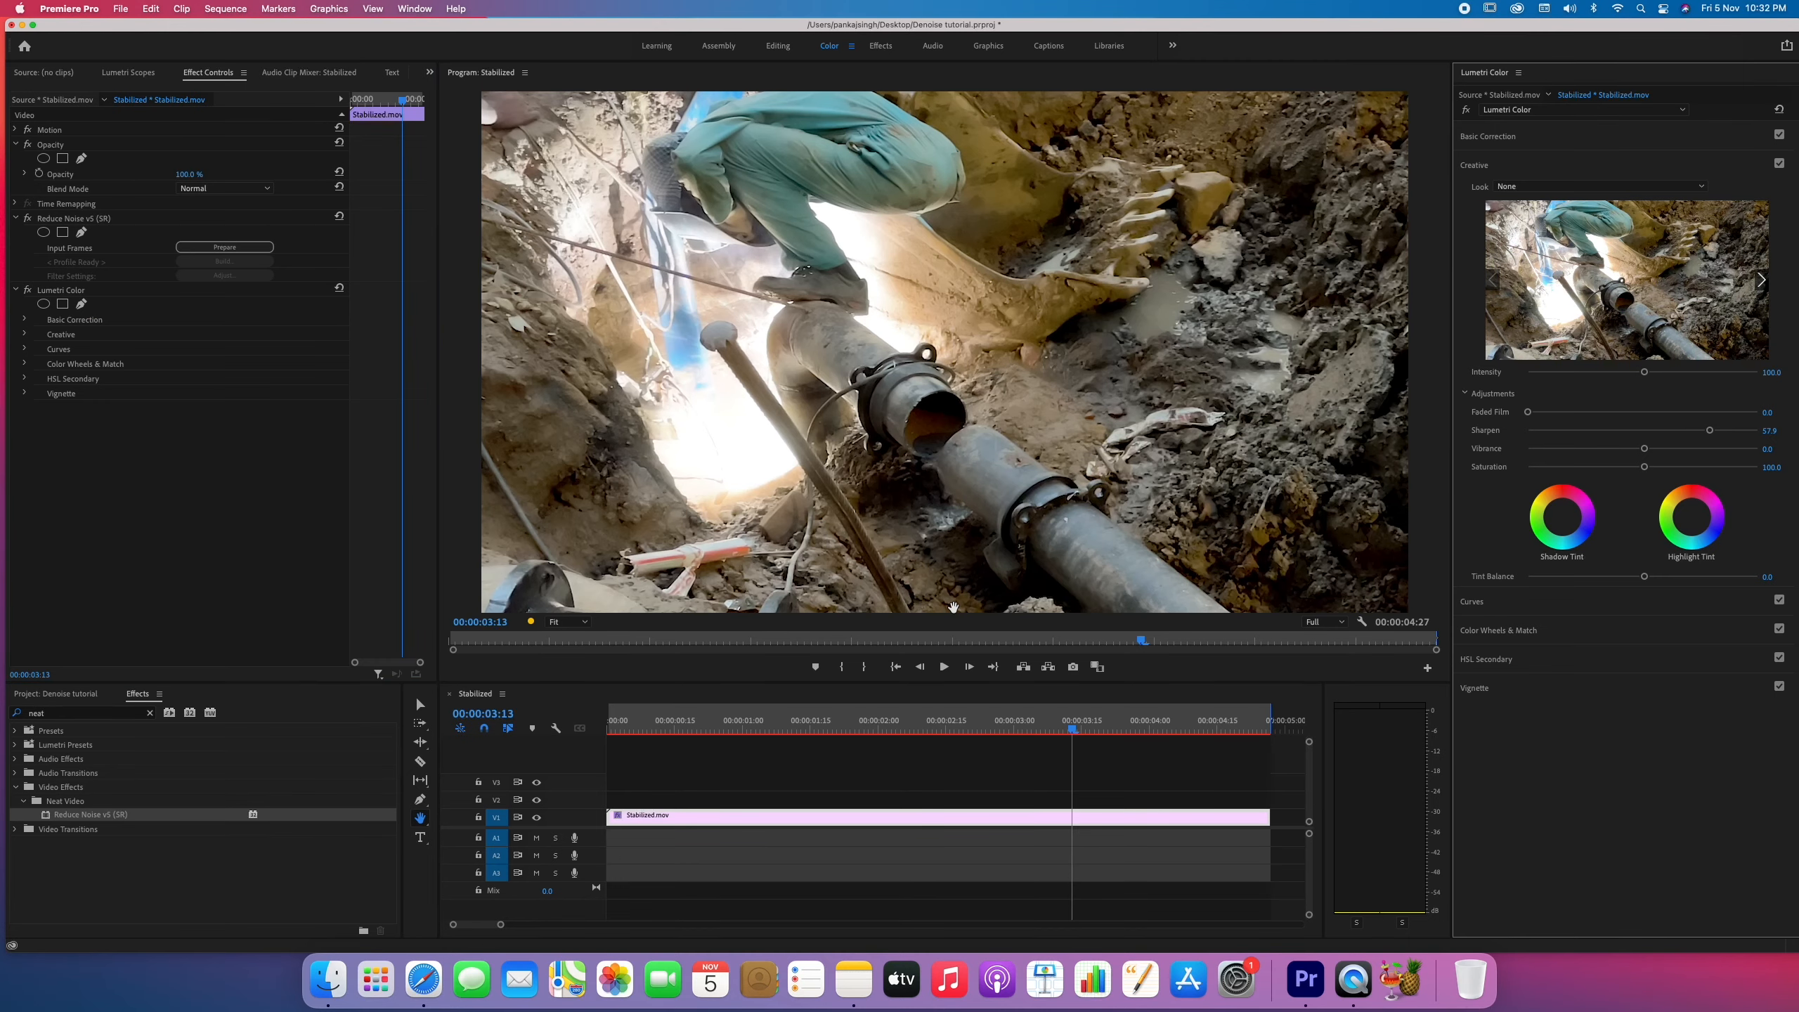
pyautogui.press('Home')
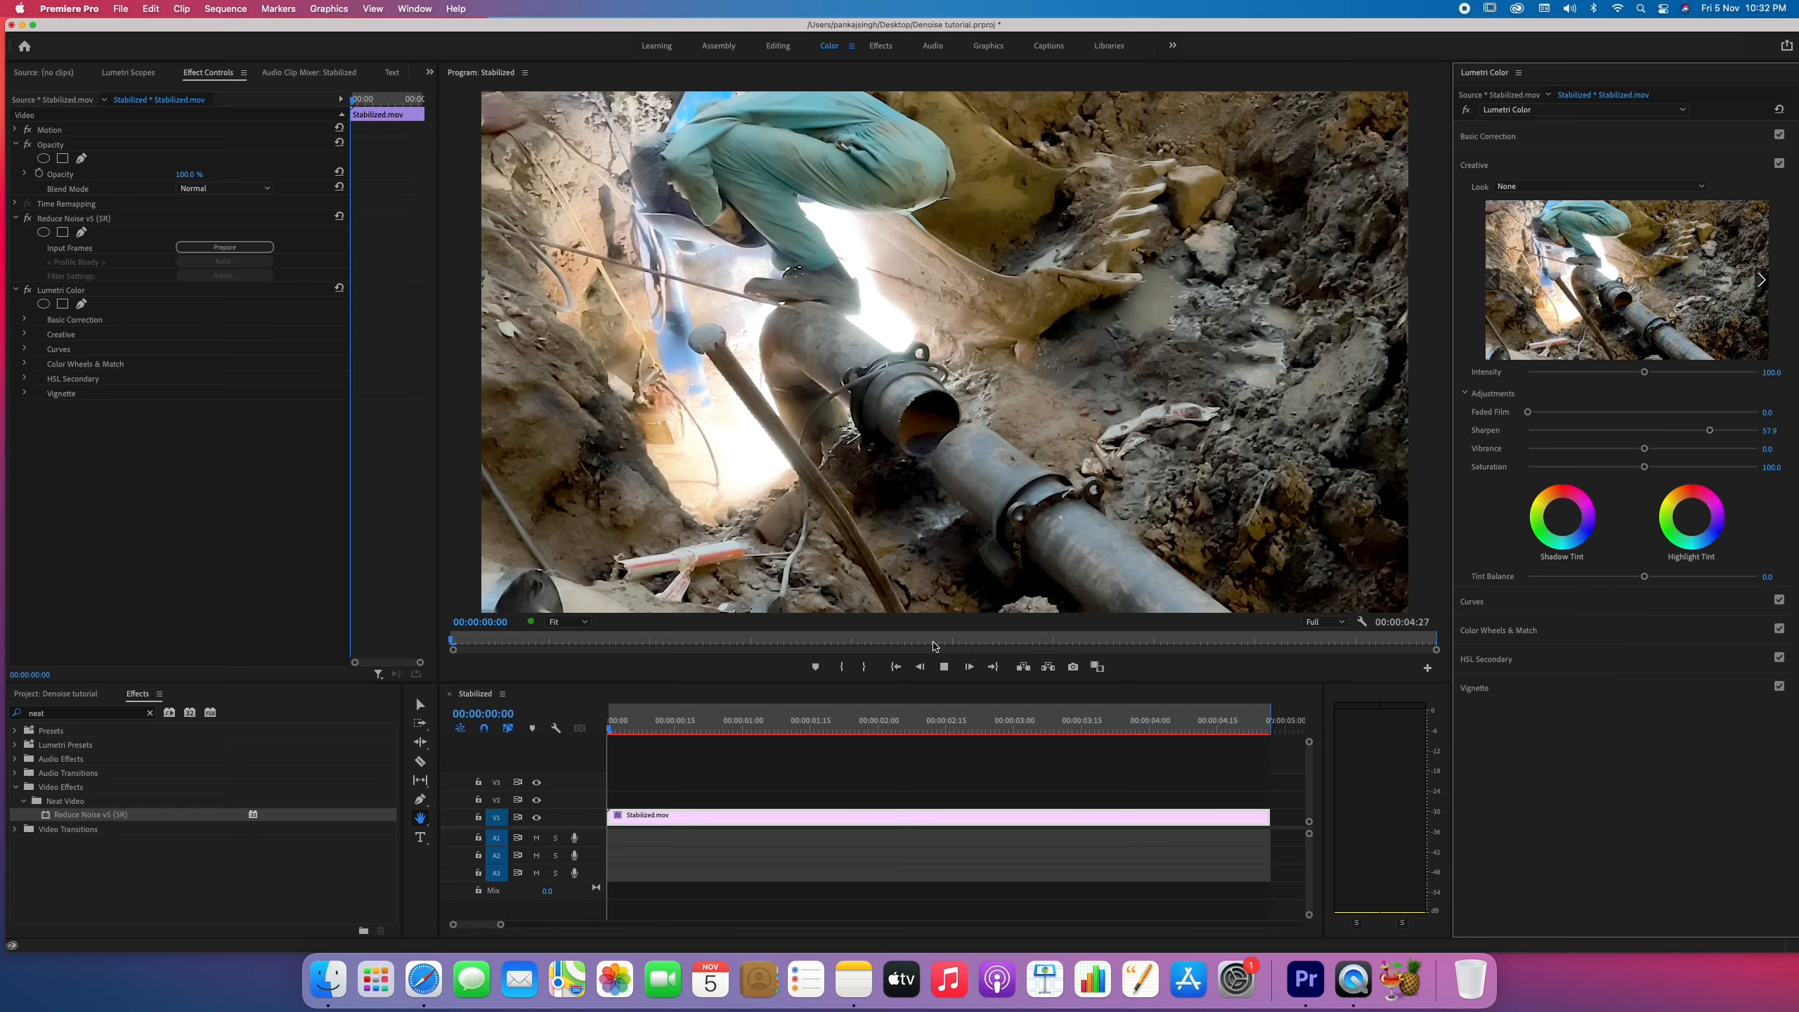
pyautogui.press('space')
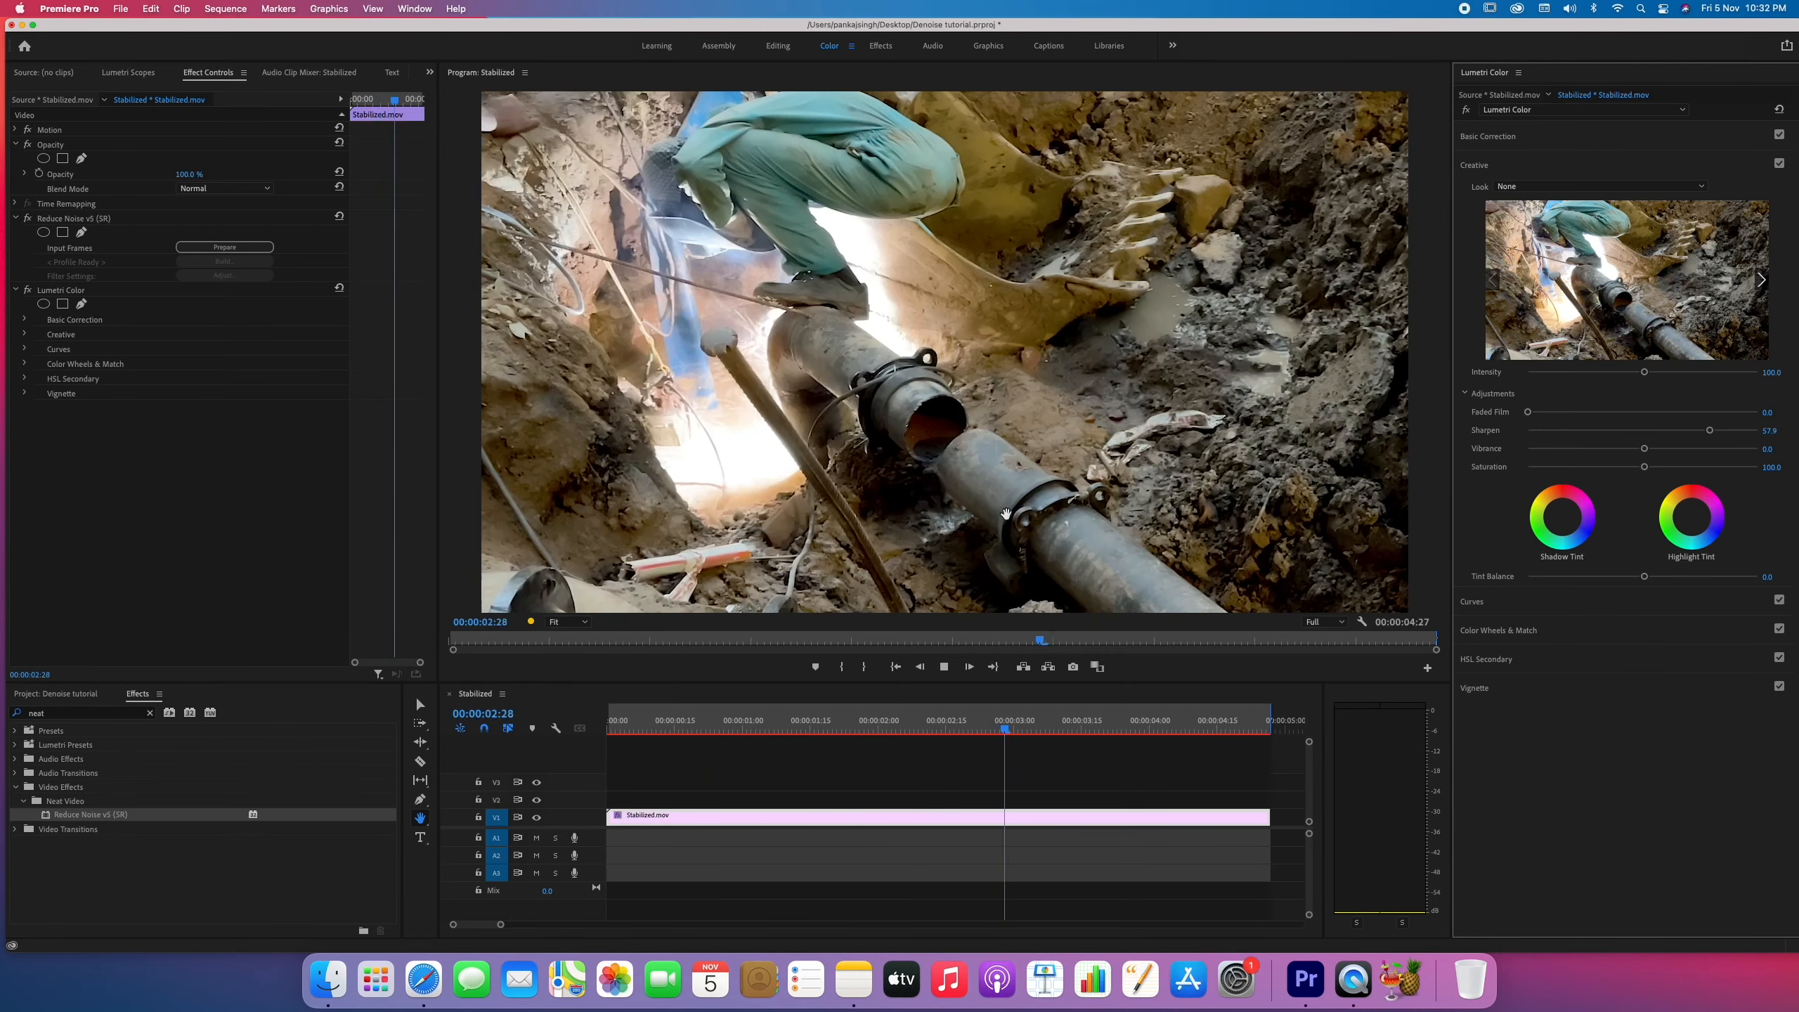
# Lower the Program monitor's playback resolution to 1/4 and play part of the sequence from its start.
pyautogui.click(1326, 623)
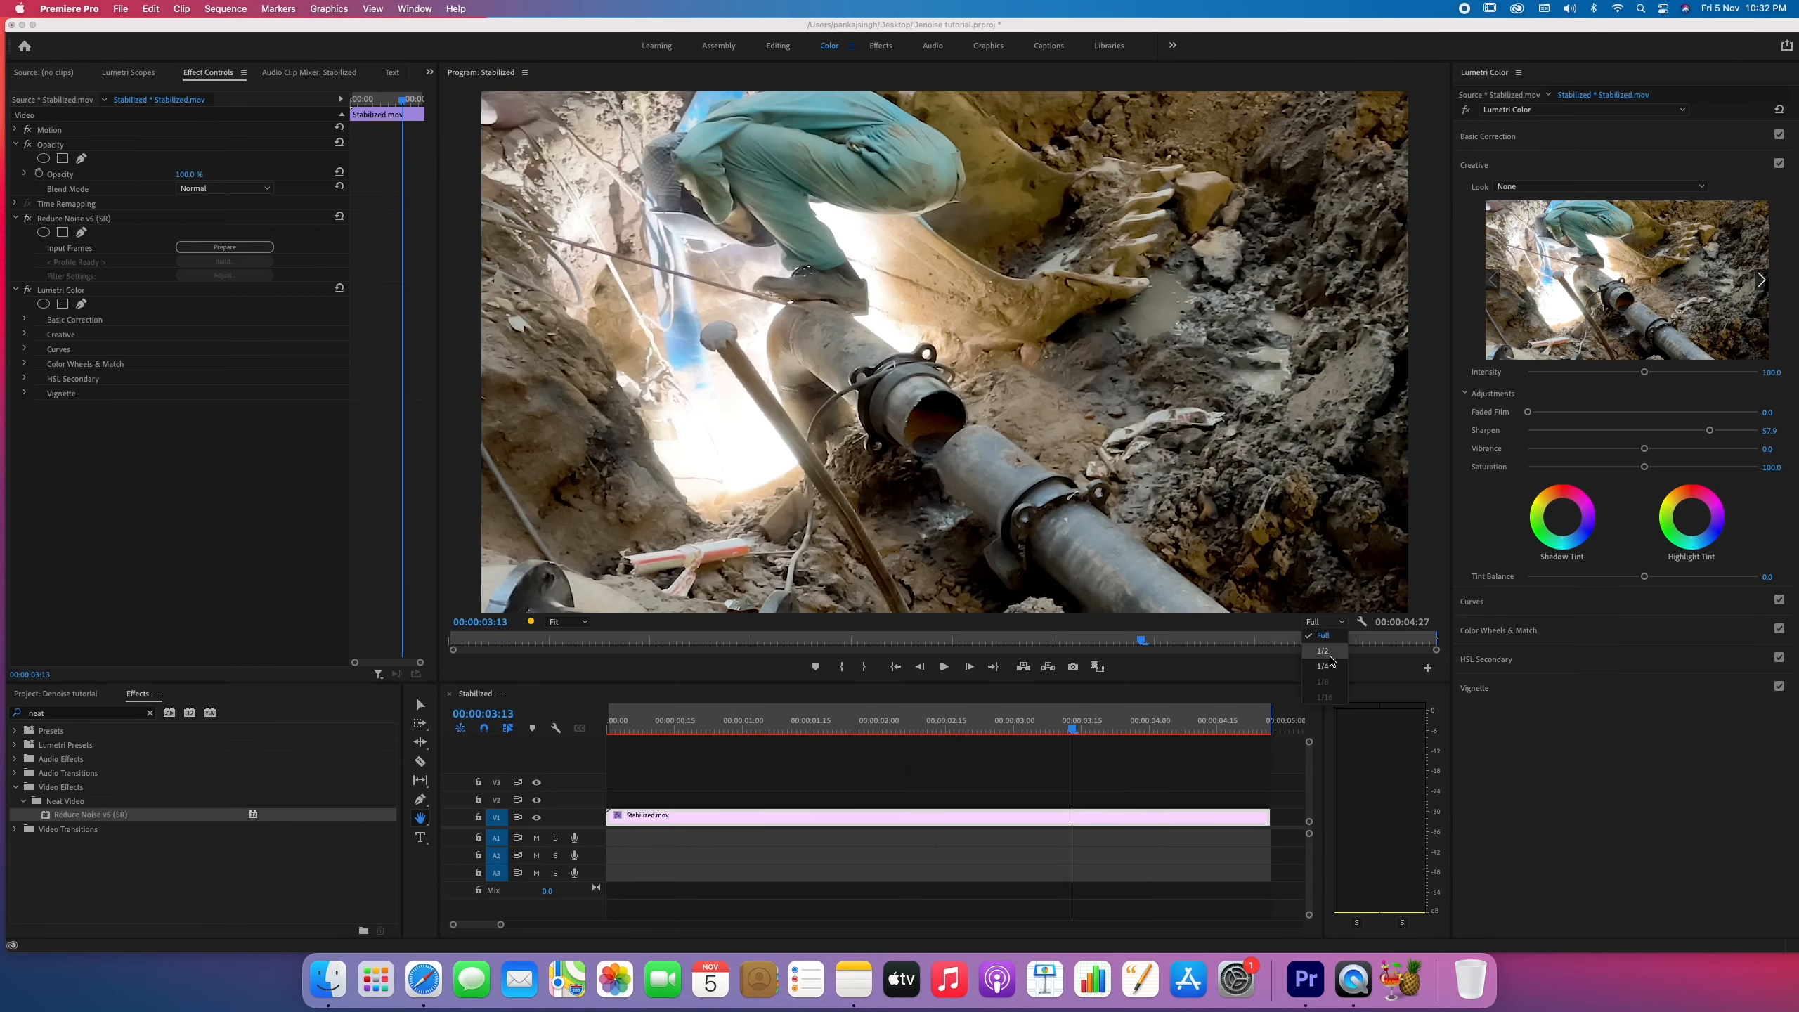
pyautogui.click(1323, 666)
pyautogui.press('Home')
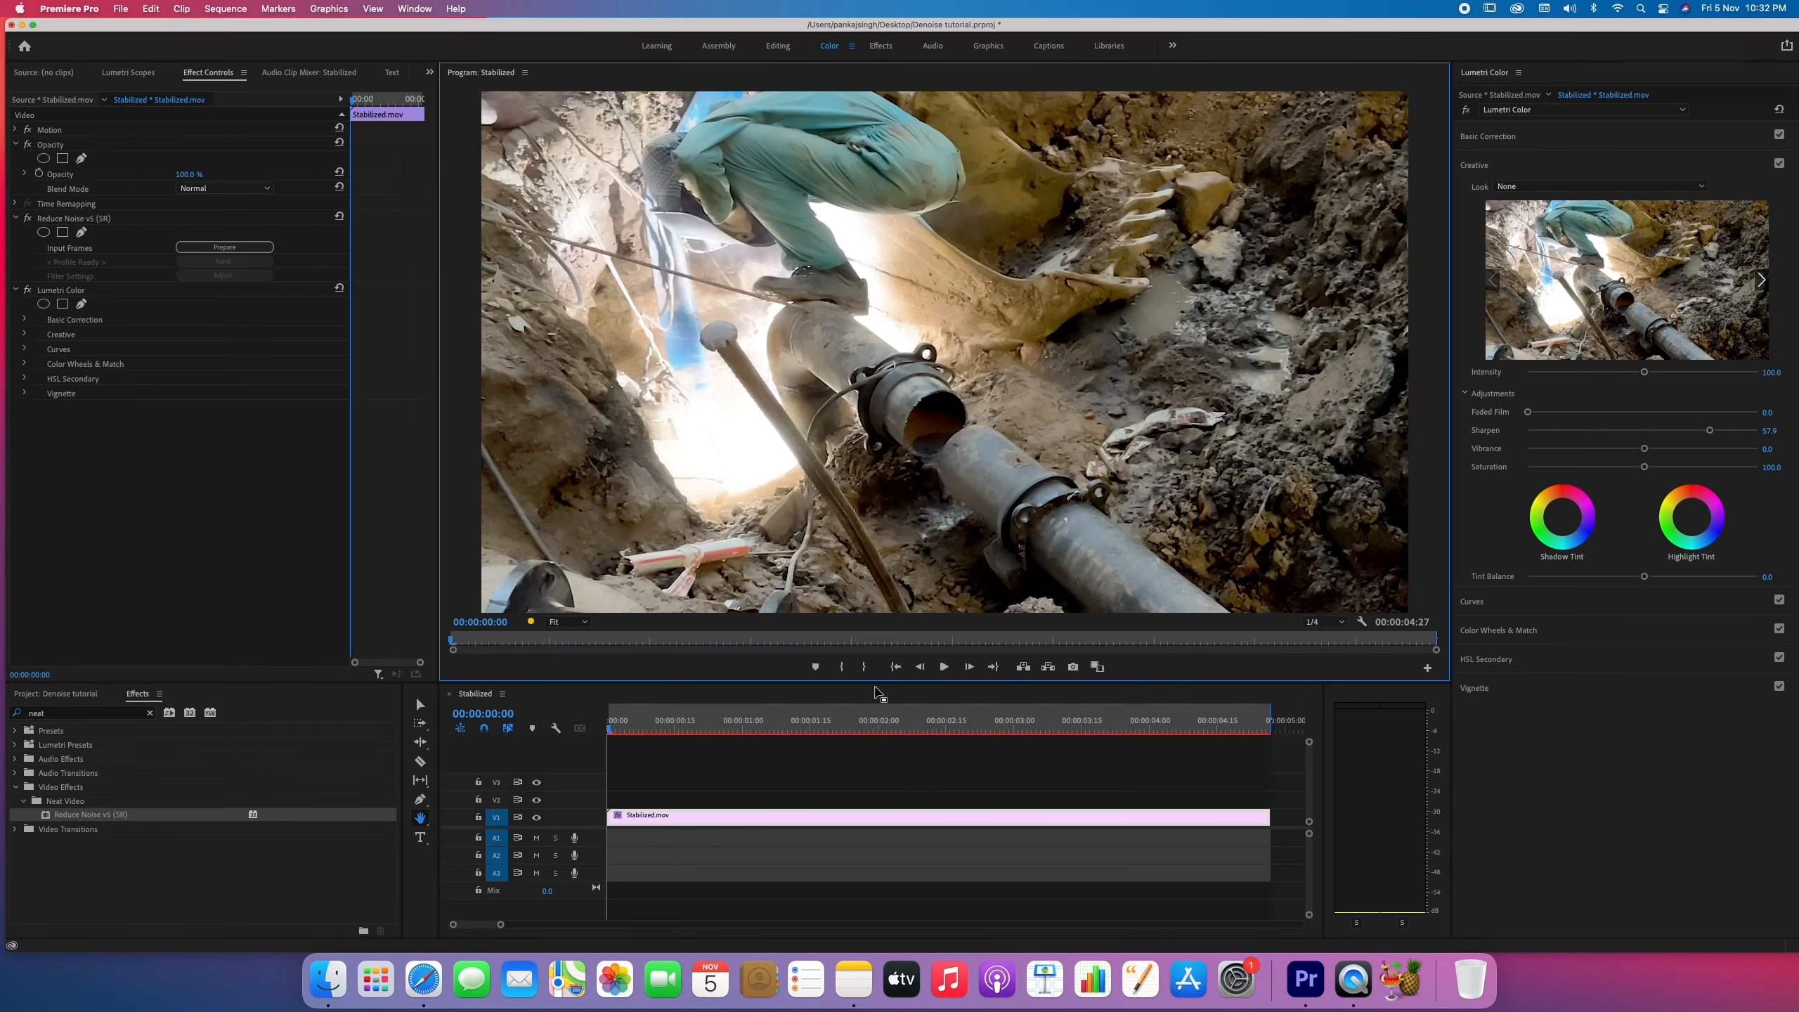
pyautogui.press('space')
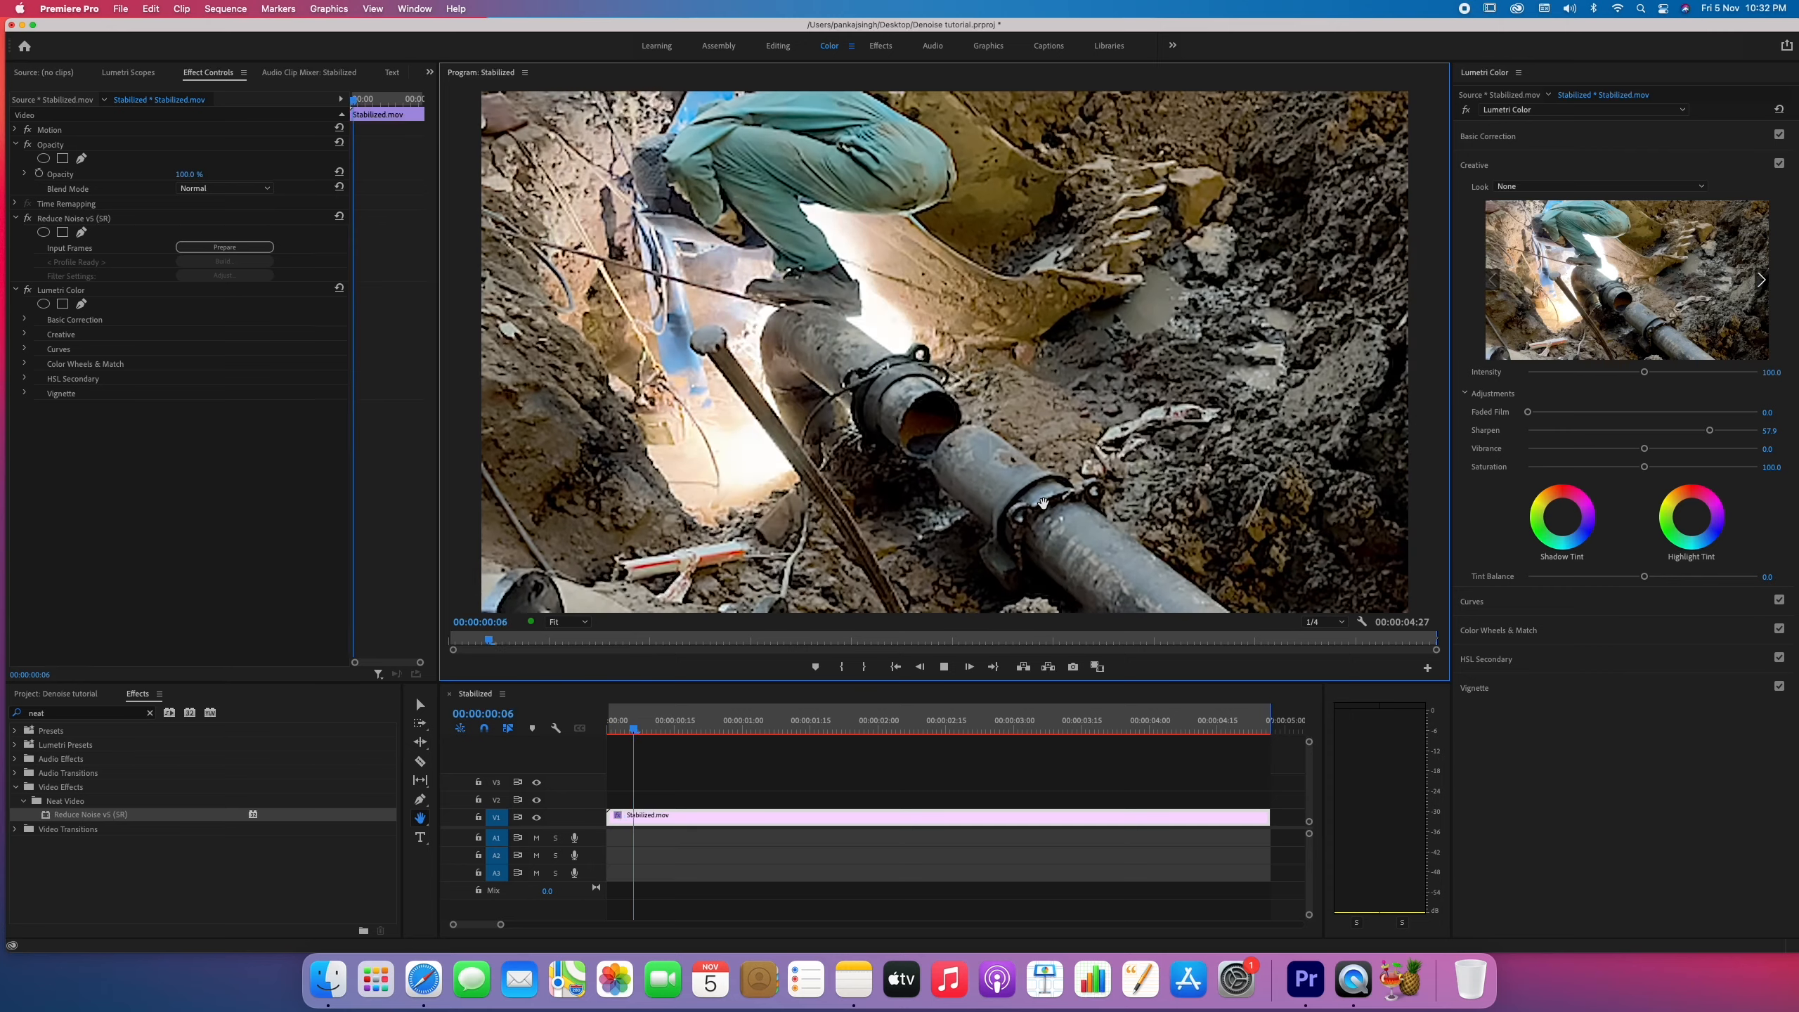
pyautogui.press('space')
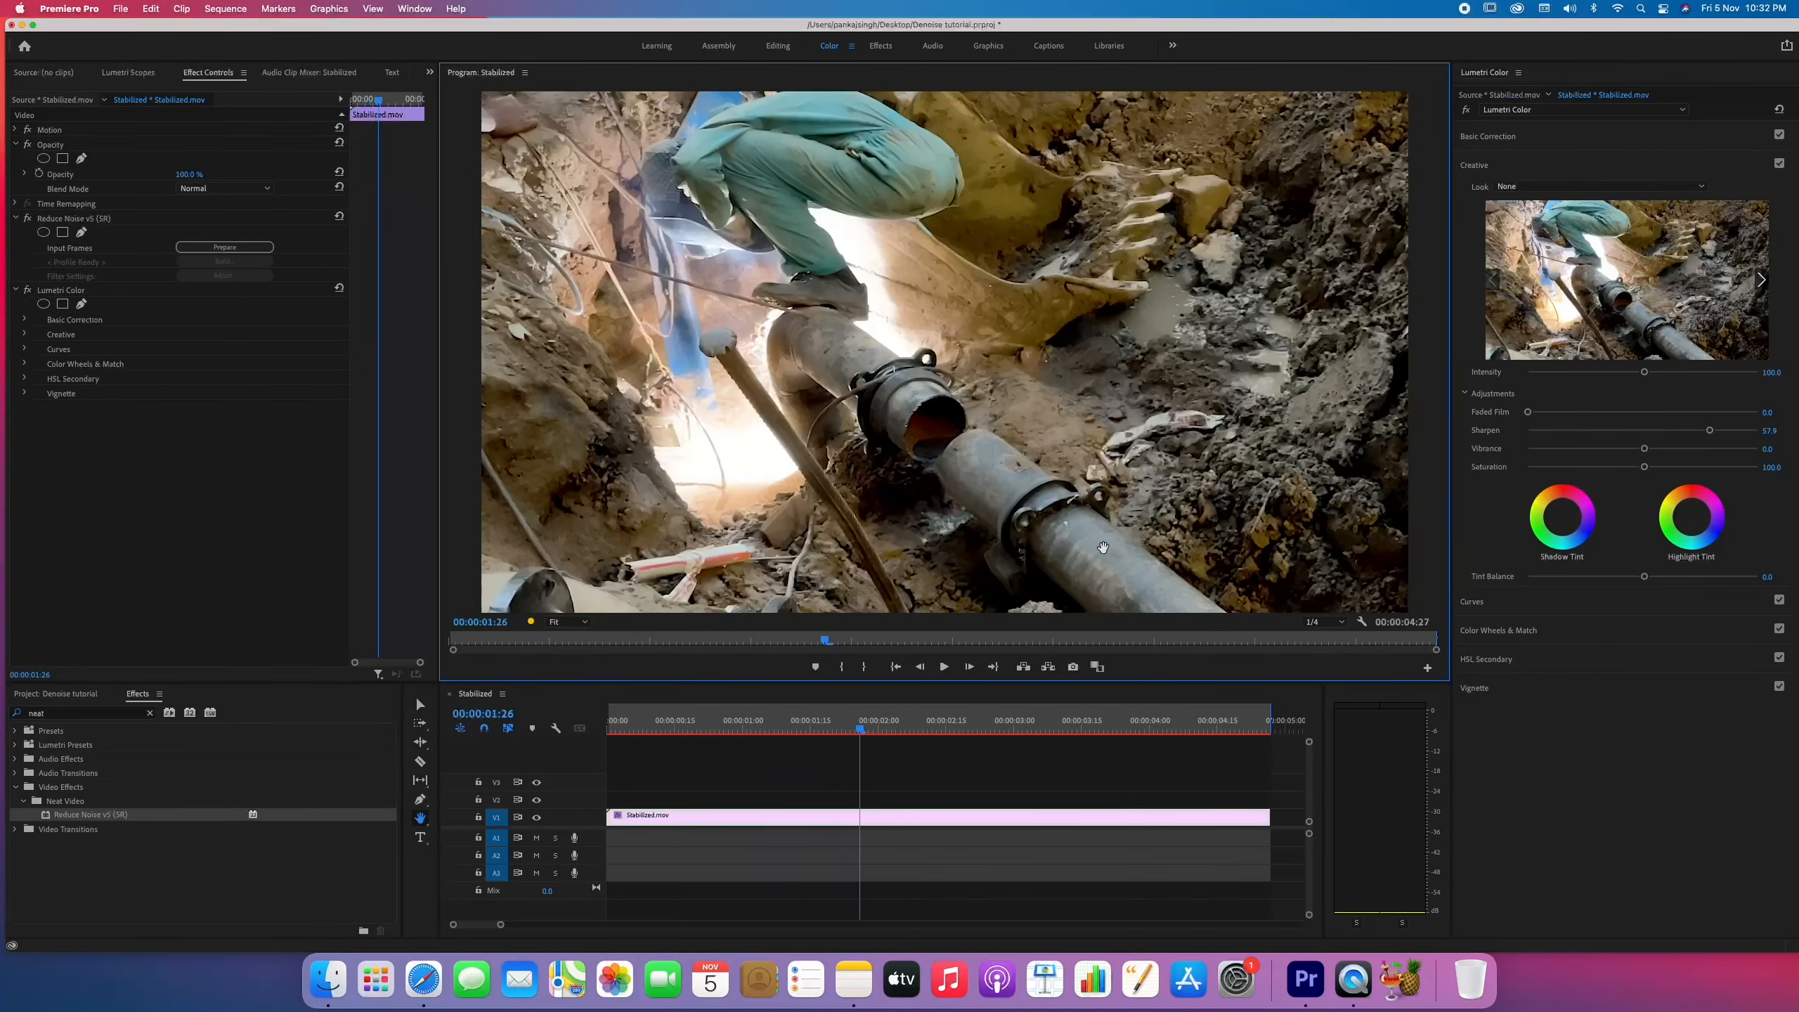
# Set the Program monitor's playback resolution to 1/2 and play the whole sequence from its start.
pyautogui.click(1335, 624)
pyautogui.click(1323, 650)
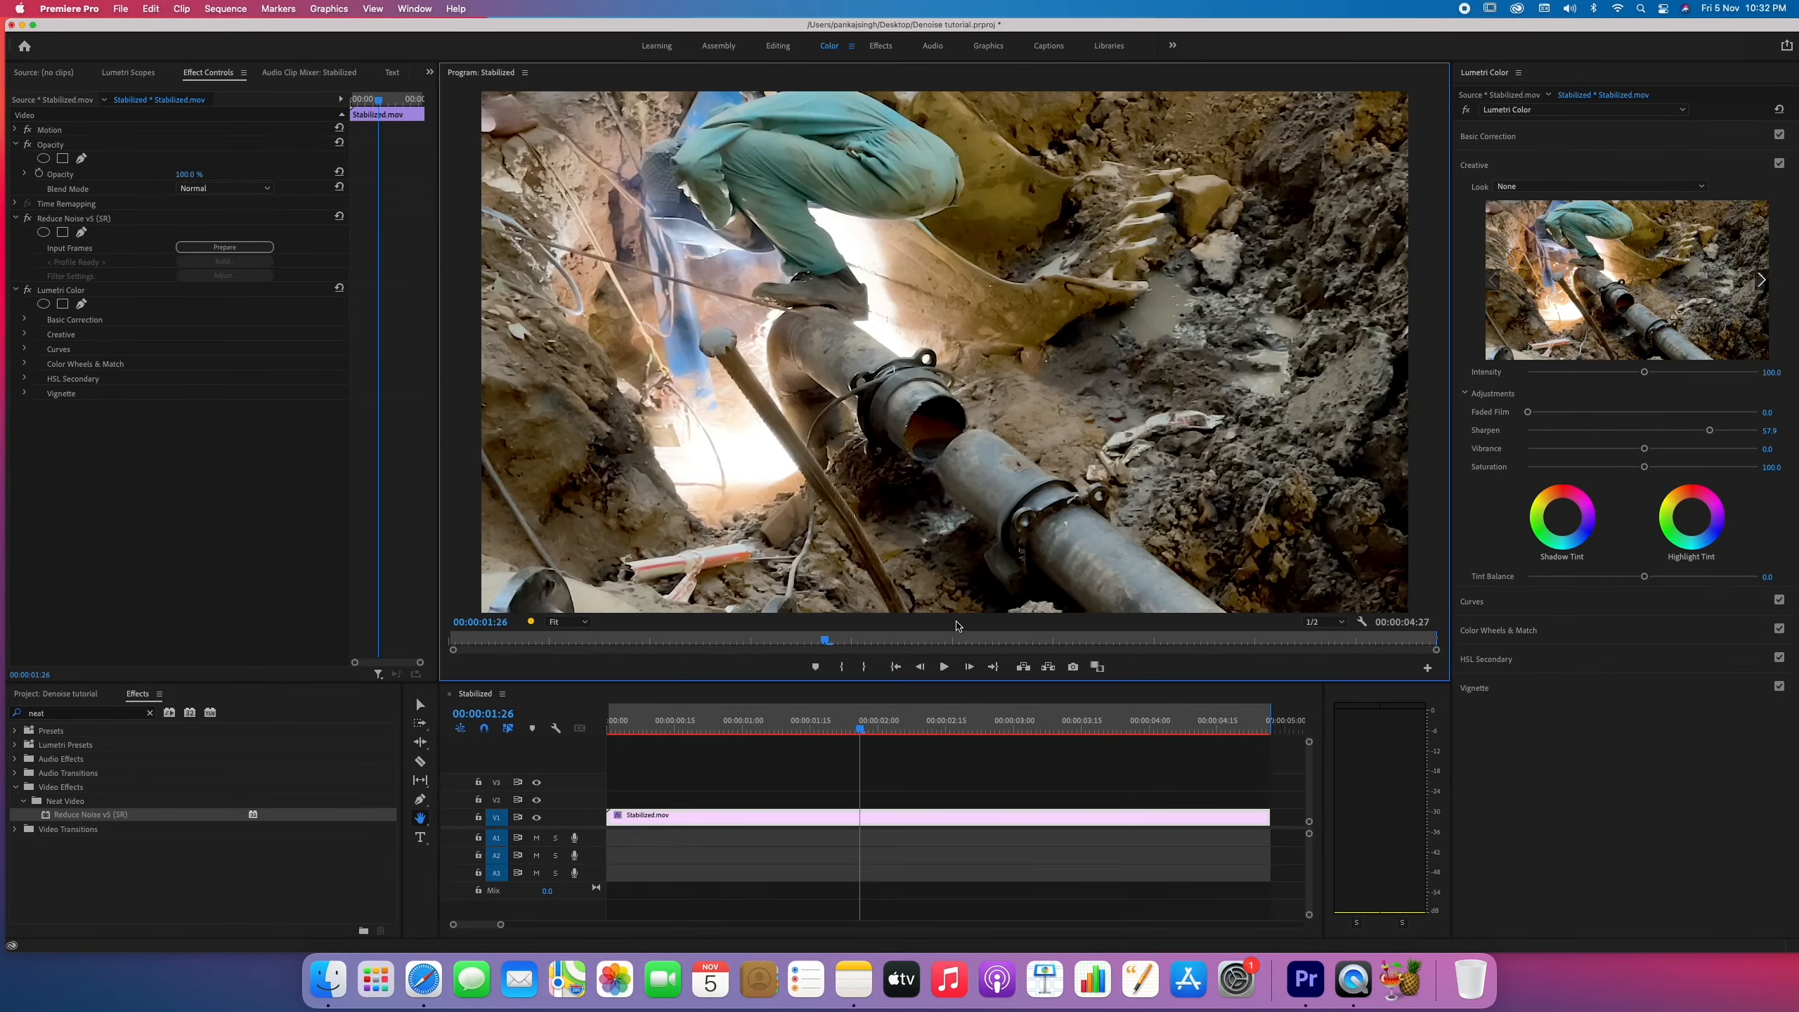
pyautogui.press('Home')
pyautogui.press('space')
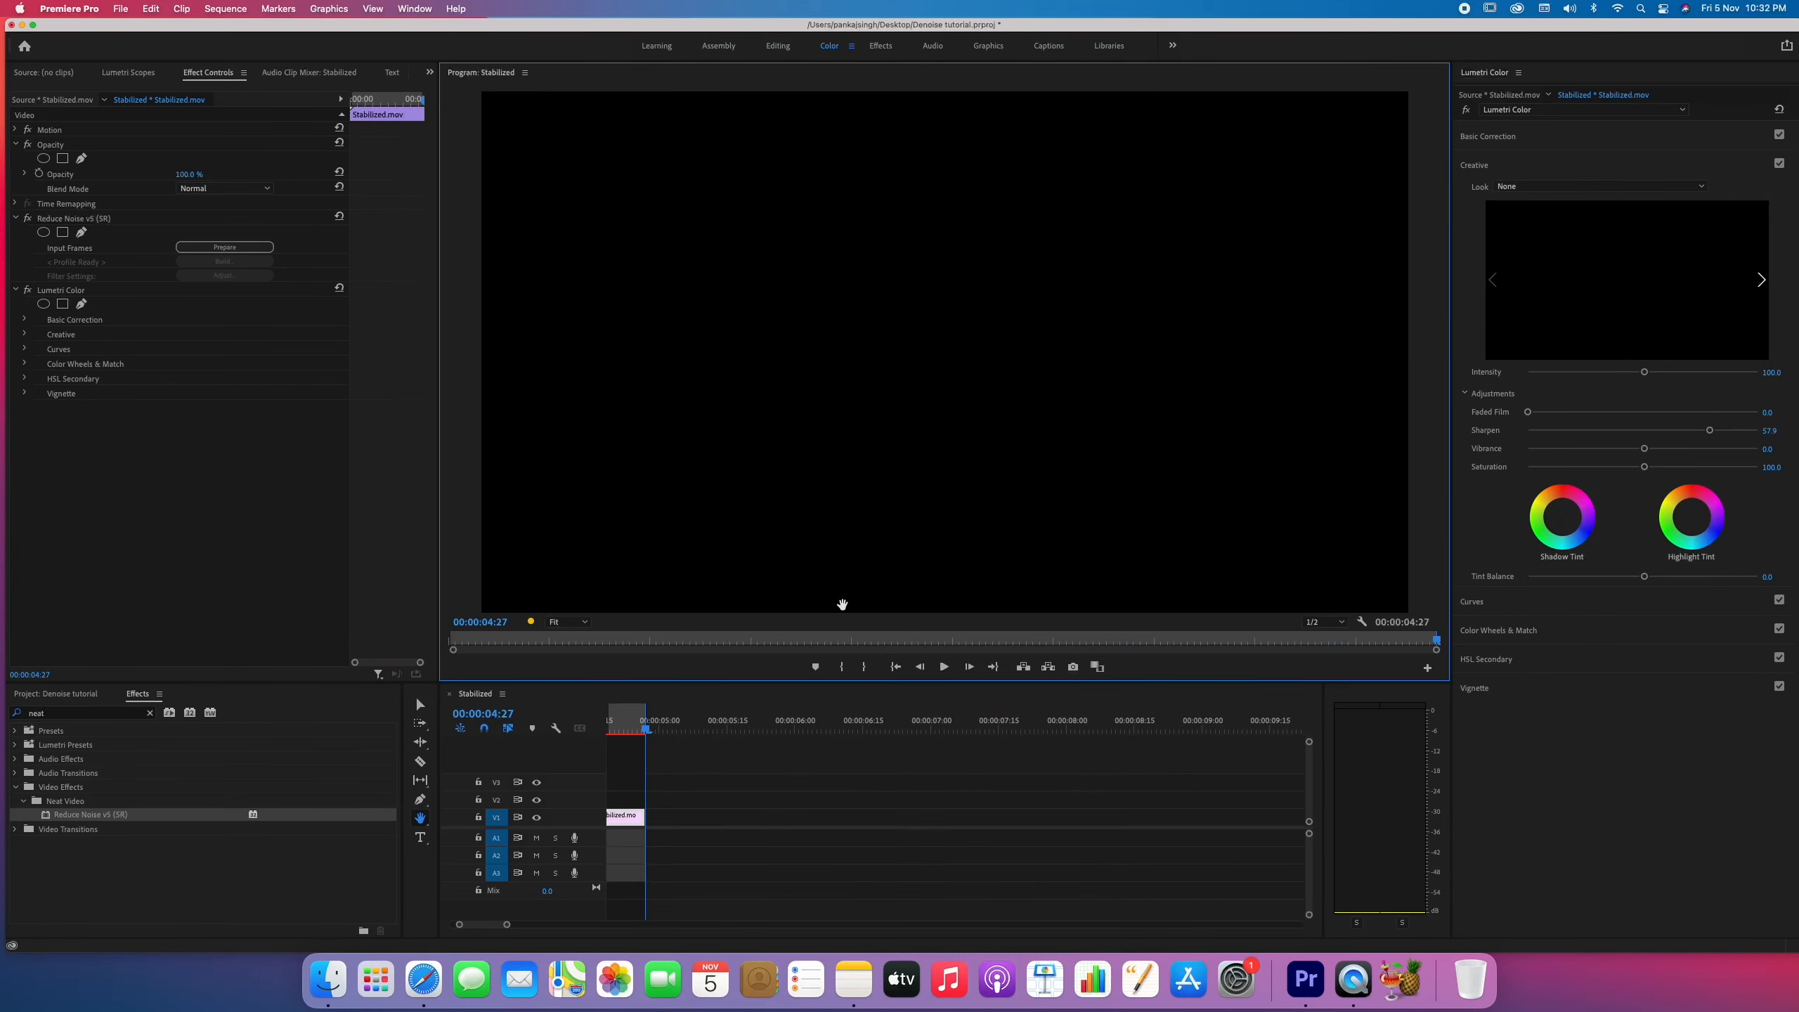
pyautogui.press('space')
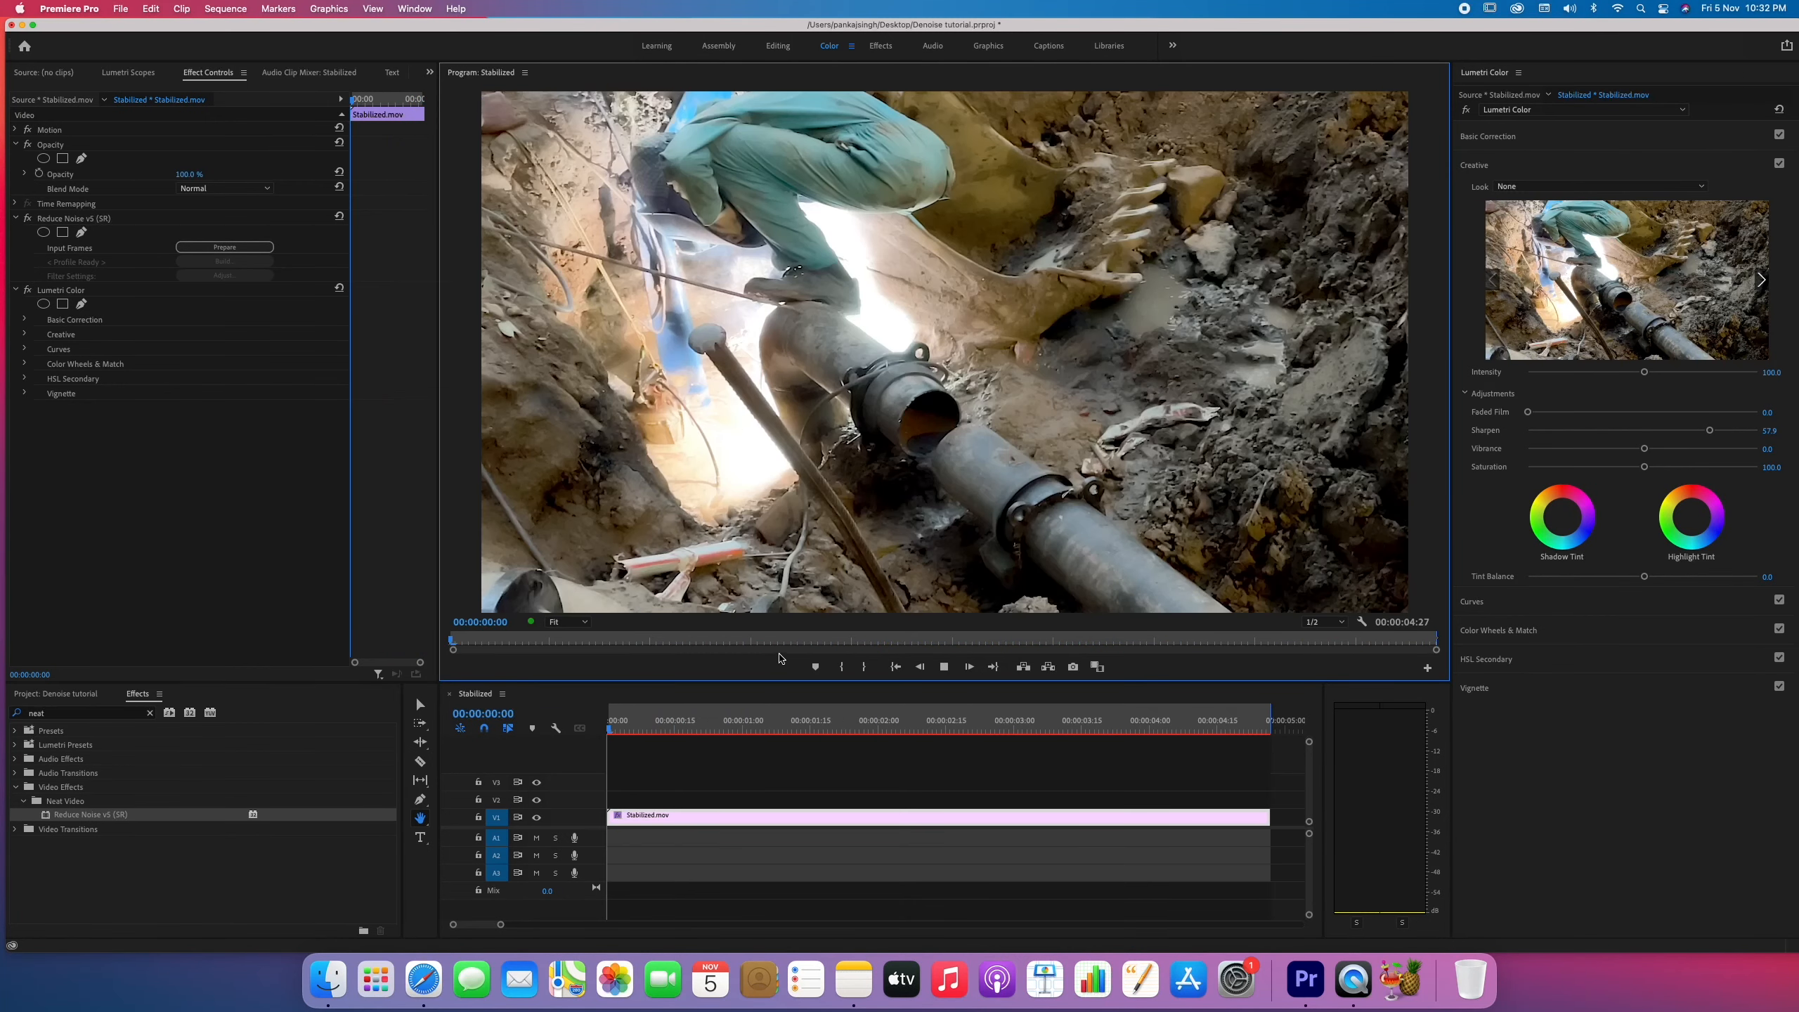